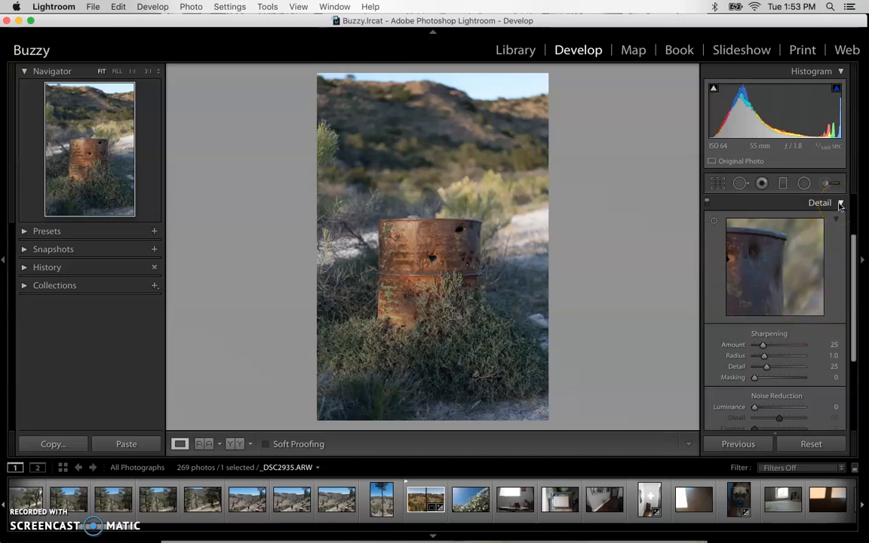
Open the Transform settings and set Vertical to -9, X Offset to -3.6 and Y Offset to -2.6.
left_click(841, 204)
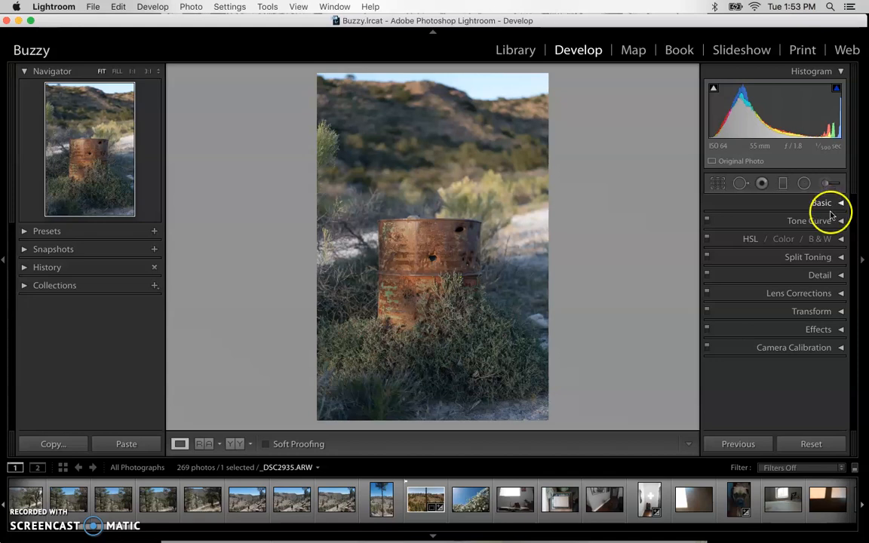
left_click(836, 312)
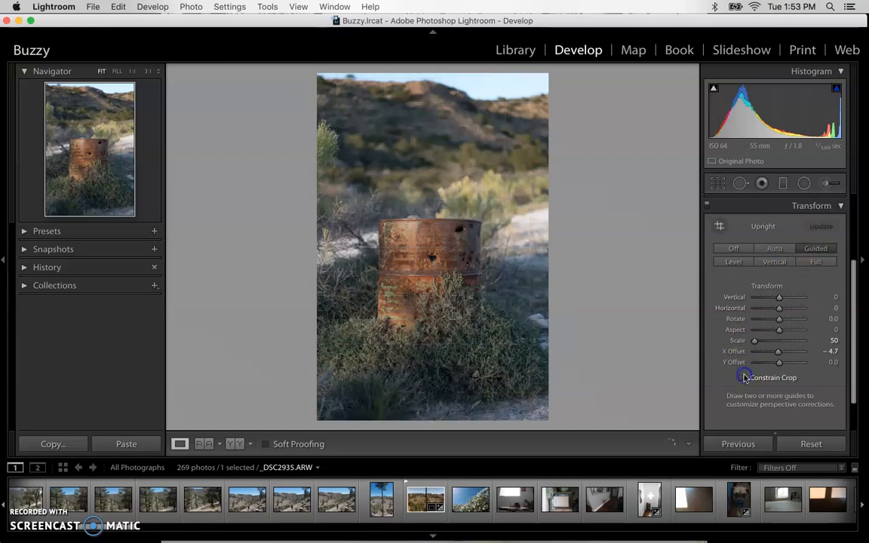
left_click(750, 318)
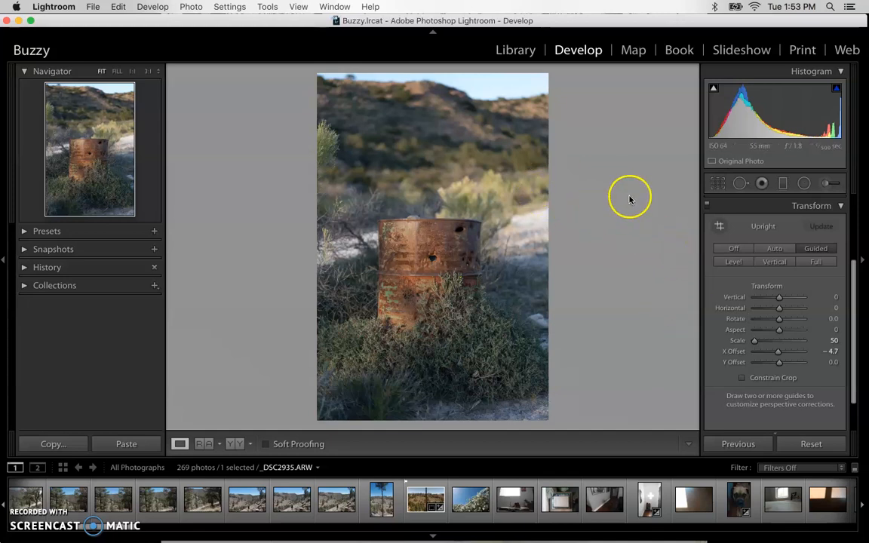
left_click(780, 309)
left_click(779, 298)
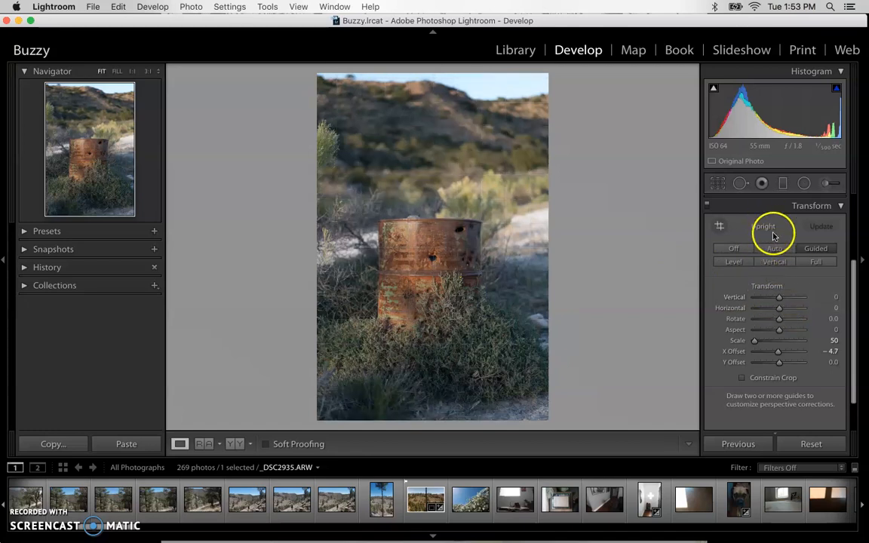
mouse_move(780, 297)
left_mouse_down()
mouse_move(761, 299)
mouse_move(793, 298)
mouse_move(777, 296)
left_mouse_up()
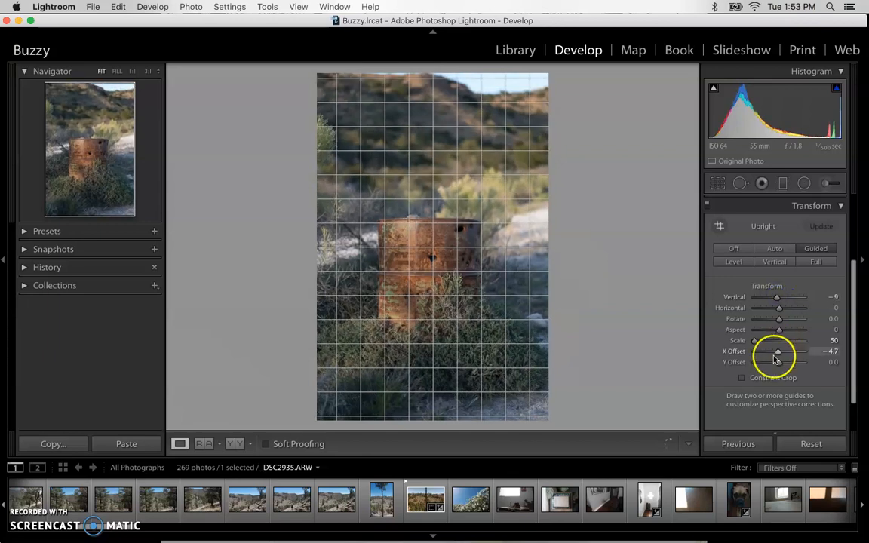
left_click_drag(778, 353, 739, 341)
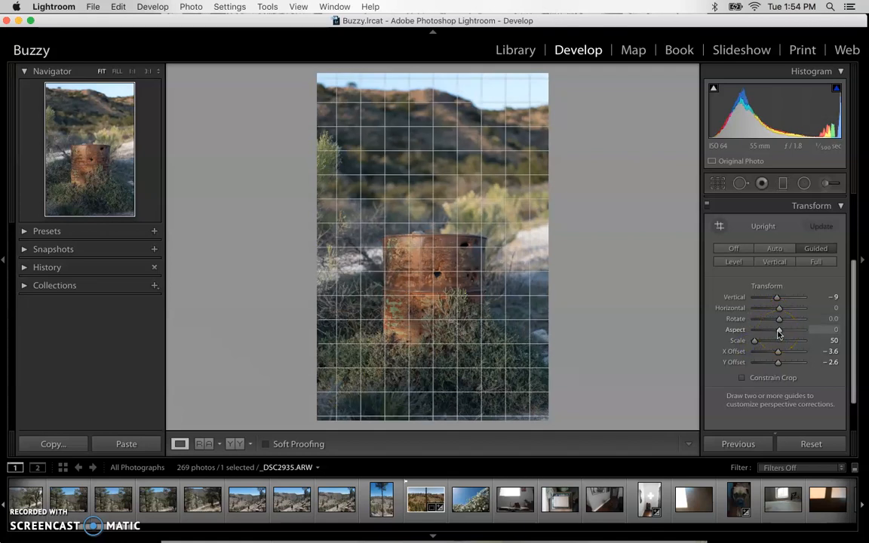
Show the crop overlay to examine the transformed photo's edges against the crop frame, and close it again.
left_click(718, 185)
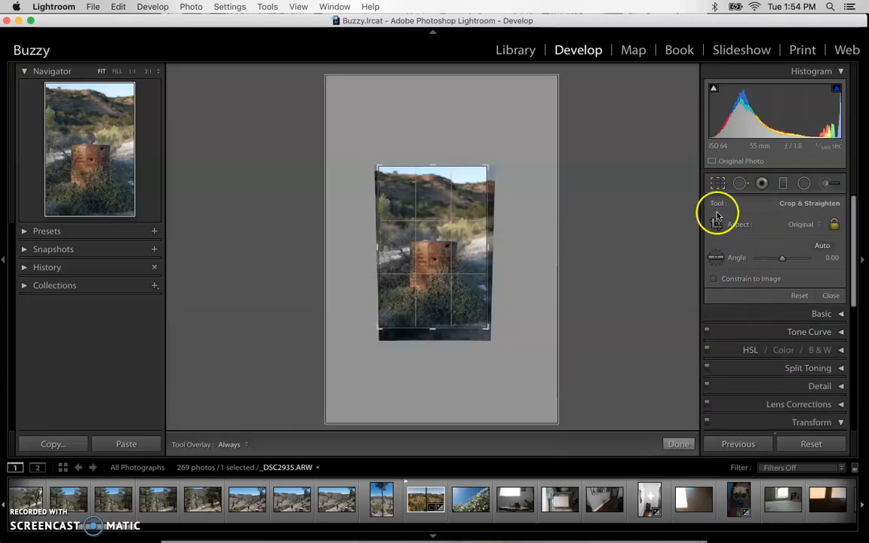
scroll(782, 382, "down", 8)
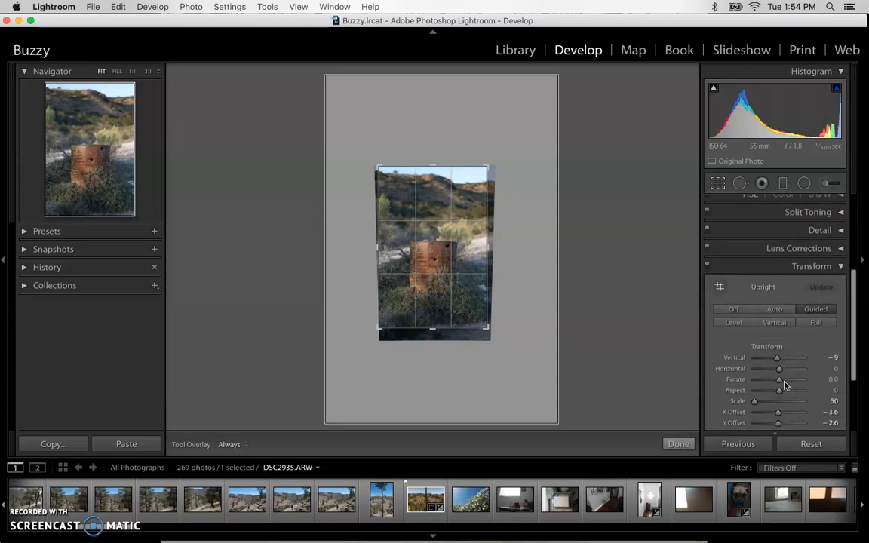
scroll(784, 383, "down", 3)
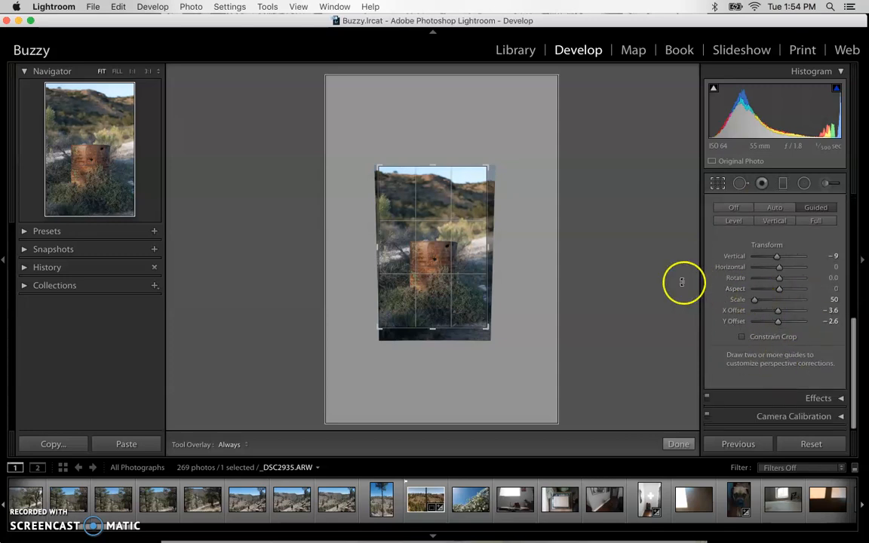
left_click(718, 182)
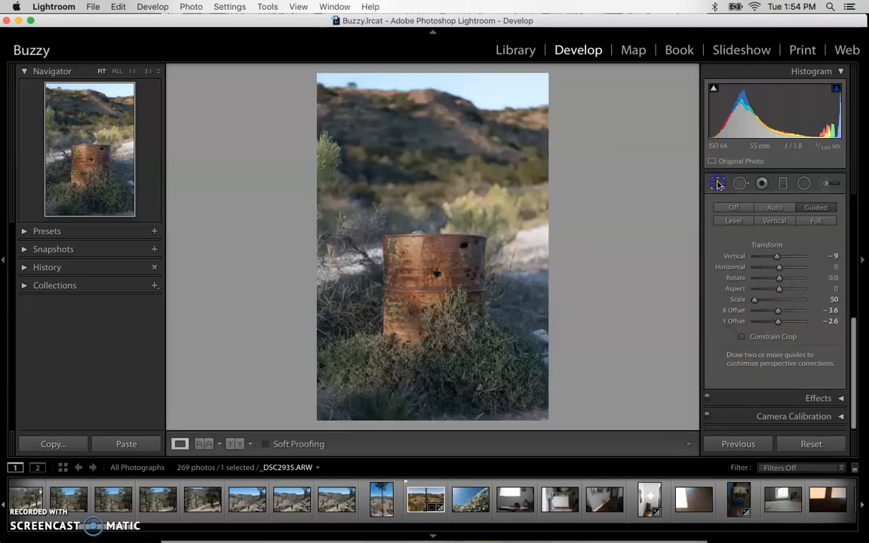
Turn on Constrain Crop and reset the Vertical transform to 0.
mouse_move(777, 256)
left_mouse_down()
mouse_move(789, 254)
mouse_move(747, 255)
mouse_move(798, 260)
mouse_move(761, 257)
mouse_move(776, 256)
left_mouse_up()
left_click(742, 339)
double_click(744, 257)
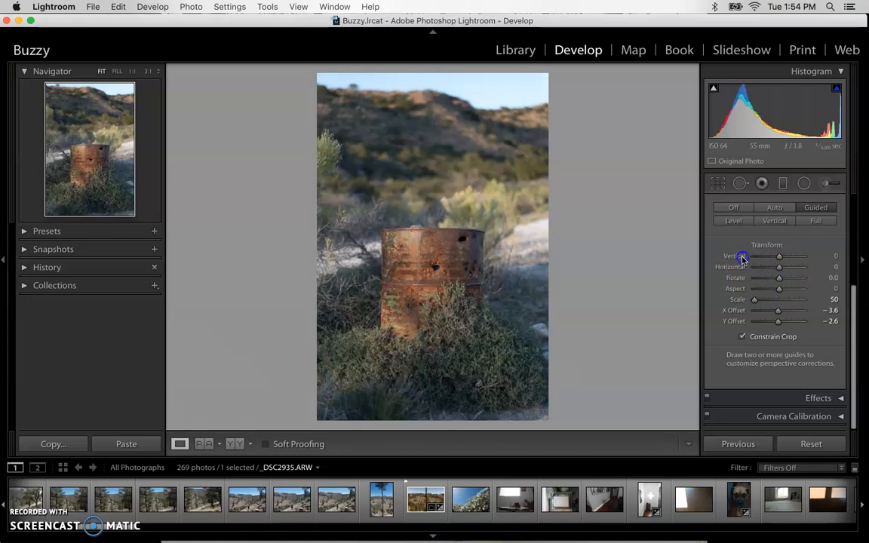
Set the transform Scale to 50, reset X Offset and Y Offset to 0, and turn off Constrain Crop.
double_click(739, 299)
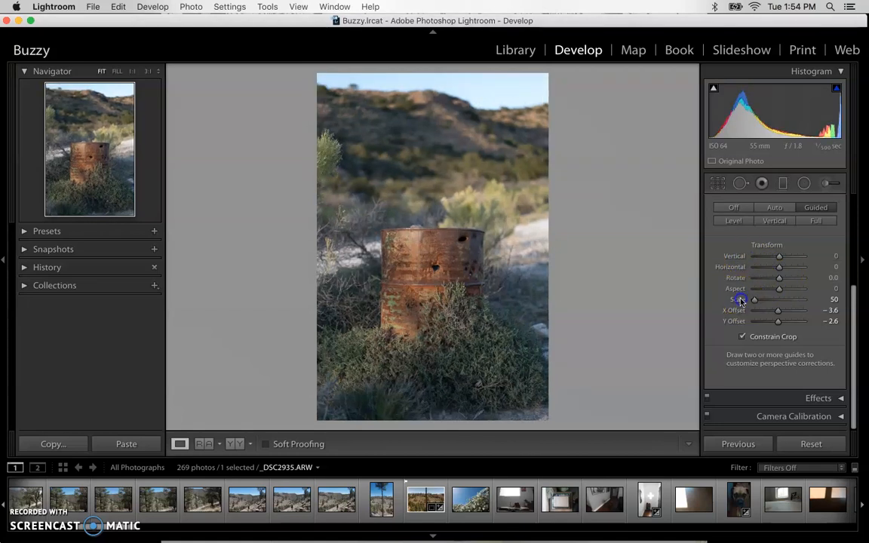
left_click_drag(767, 304, 737, 345)
mouse_move(778, 311)
left_mouse_down()
mouse_move(762, 310)
mouse_move(778, 307)
left_mouse_up()
double_click(737, 310)
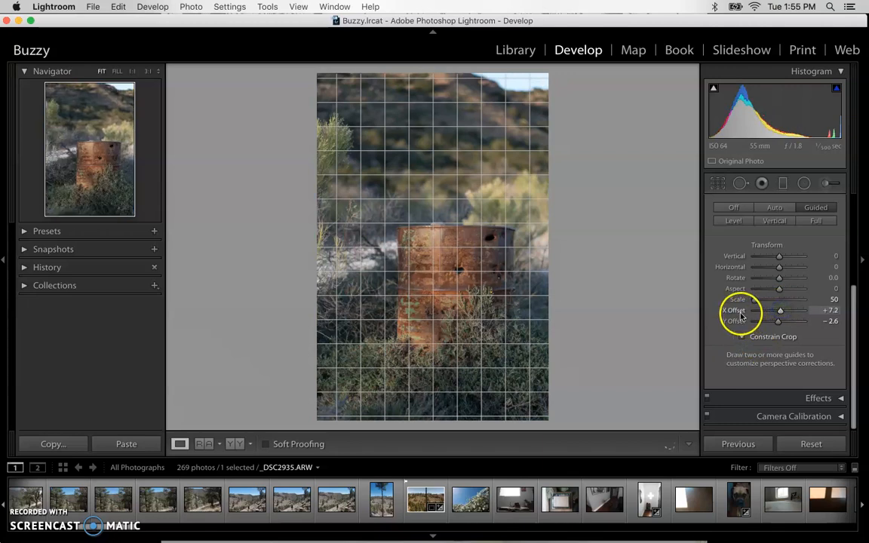
double_click(737, 322)
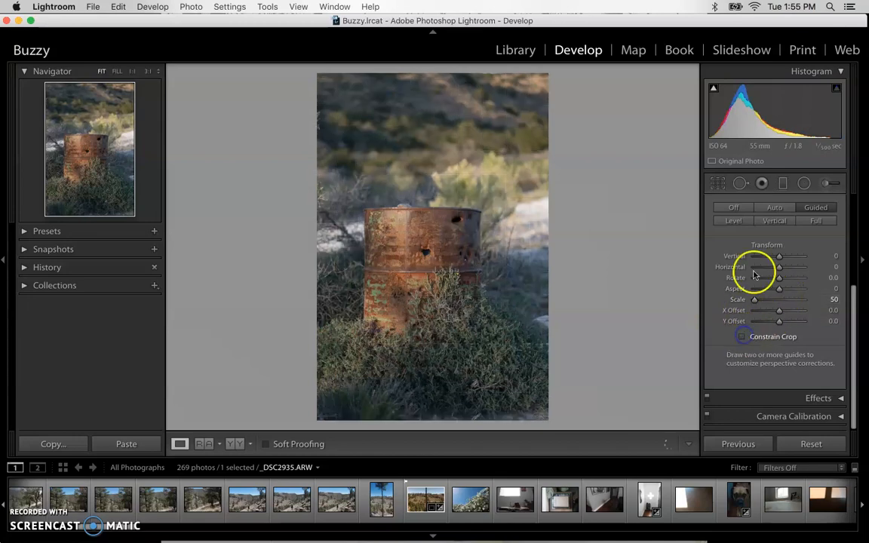
Set the transform Aspect to +25 and Vertical to +22, with Scale at 50.
left_click_drag(756, 301, 689, 305)
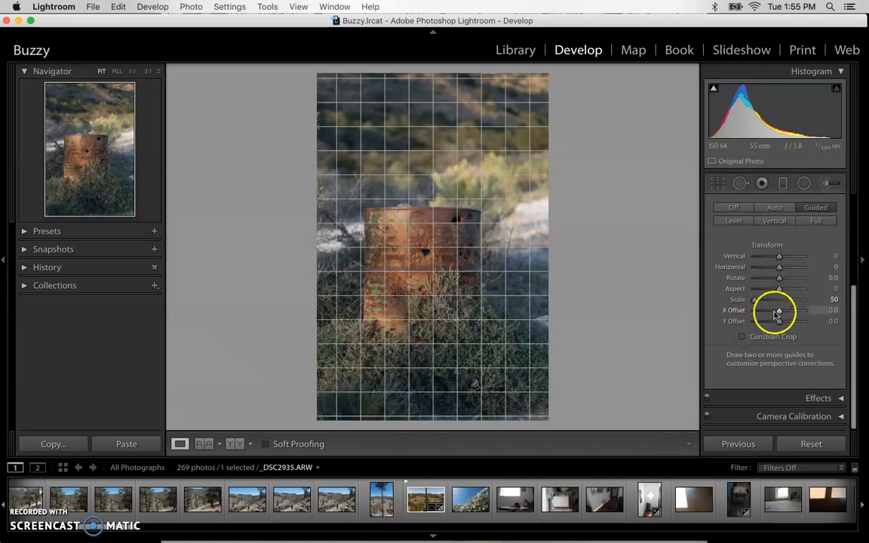
mouse_move(779, 289)
left_mouse_down()
mouse_move(757, 288)
mouse_move(785, 299)
mouse_move(785, 291)
left_mouse_up()
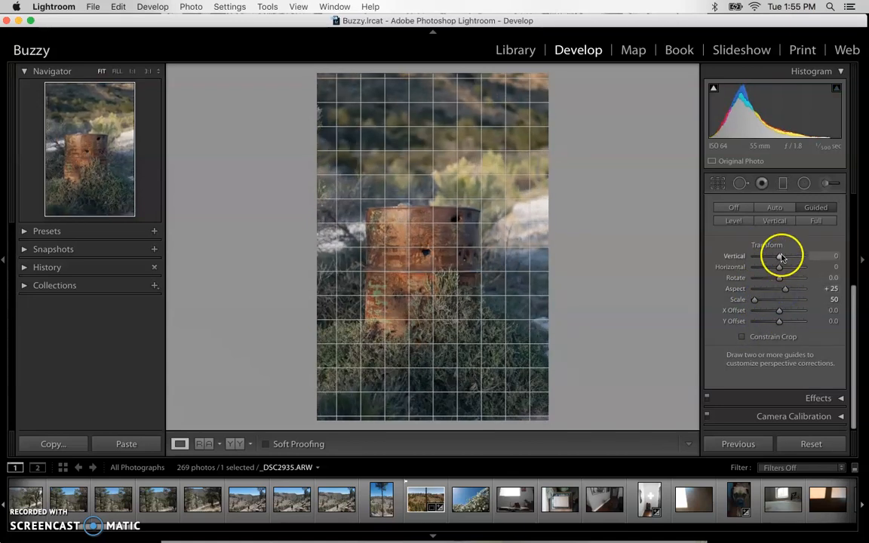
mouse_move(781, 258)
left_mouse_down()
mouse_move(807, 254)
mouse_move(737, 256)
mouse_move(785, 264)
left_mouse_up()
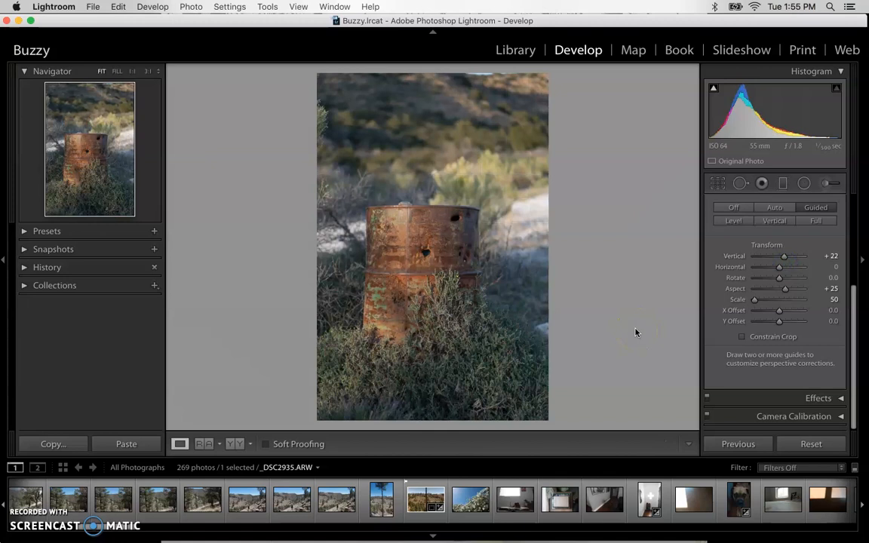
left_click_drag(745, 280, 763, 292)
scroll(784, 256, "up", 3)
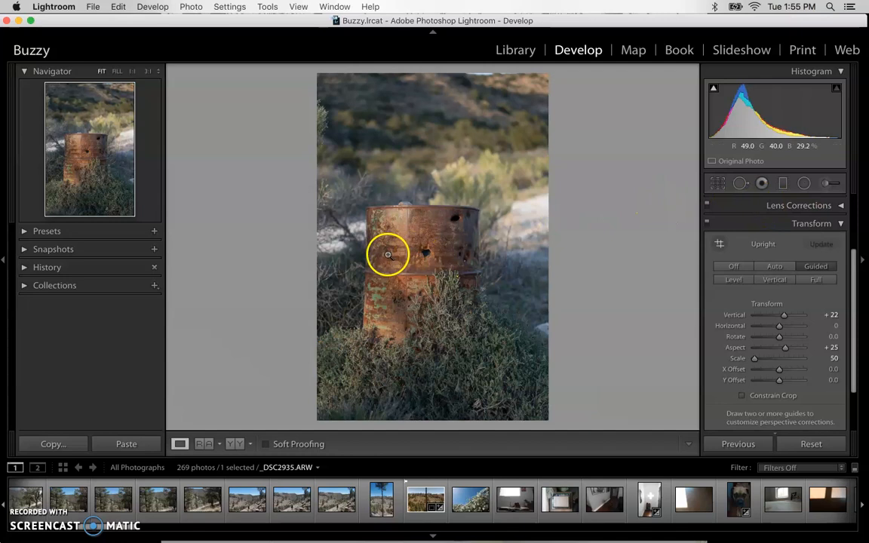
scroll(783, 395, "down", 2)
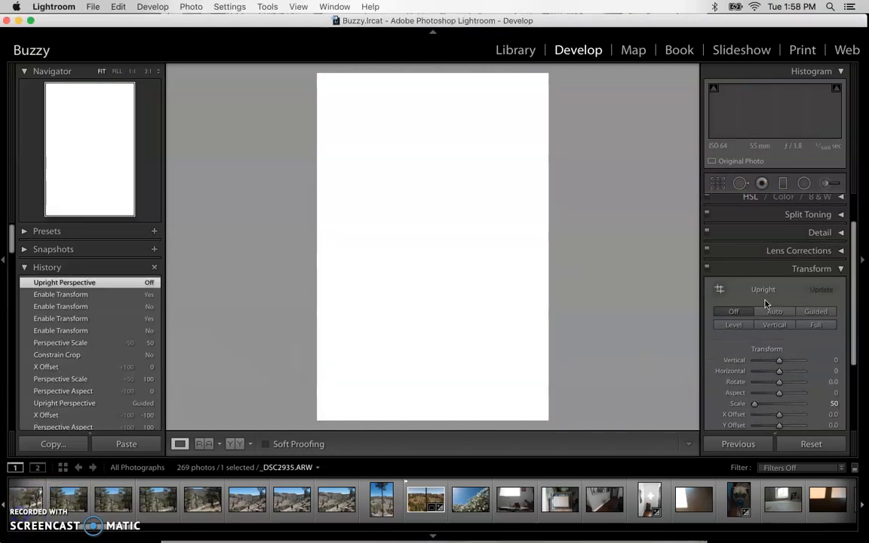
Step back through the photo's History states to the one where Constrain Crop was turned on at Scale 129.
scroll(766, 303, "down", 3)
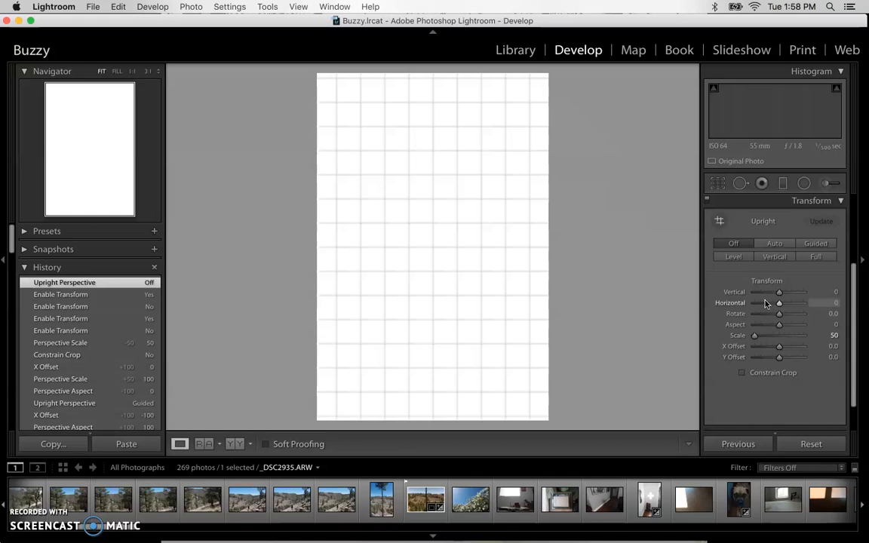
left_click(25, 267)
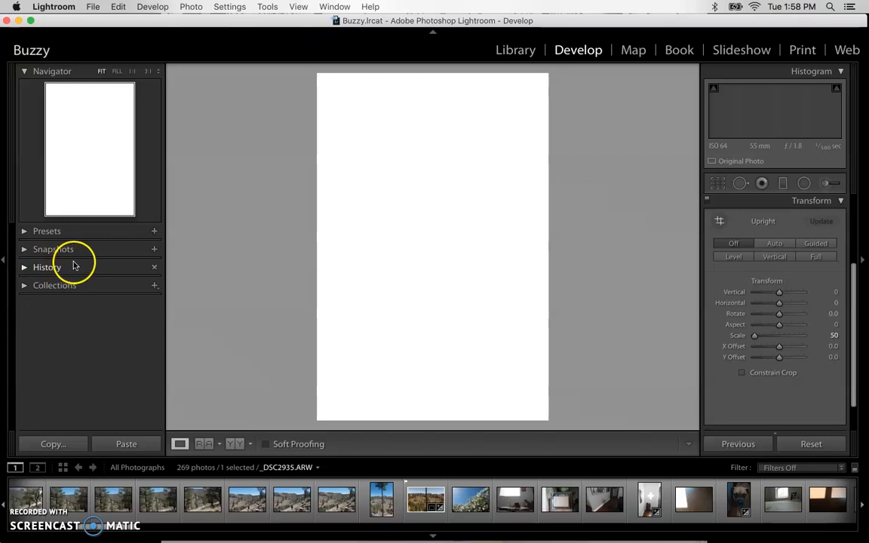
left_click(25, 273)
left_click(38, 247)
left_click(61, 271)
left_click(74, 298)
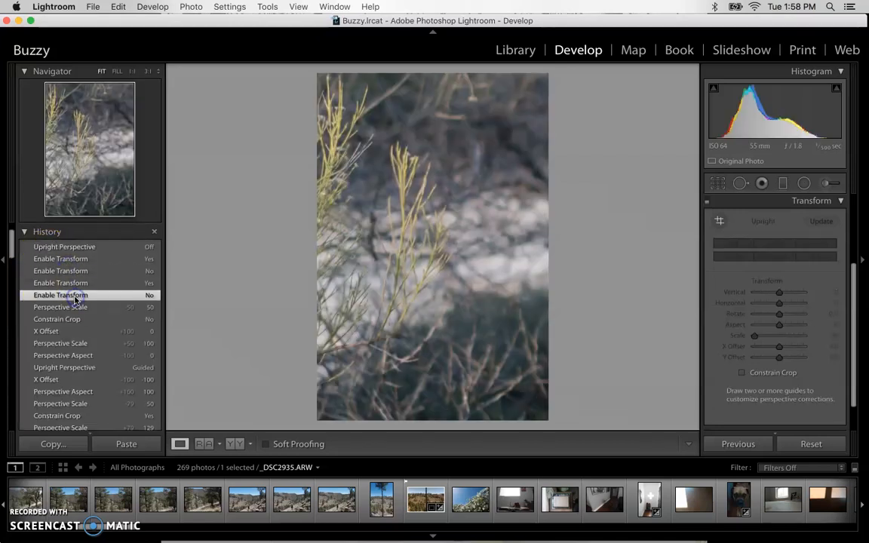
left_click(79, 322)
left_click(85, 355)
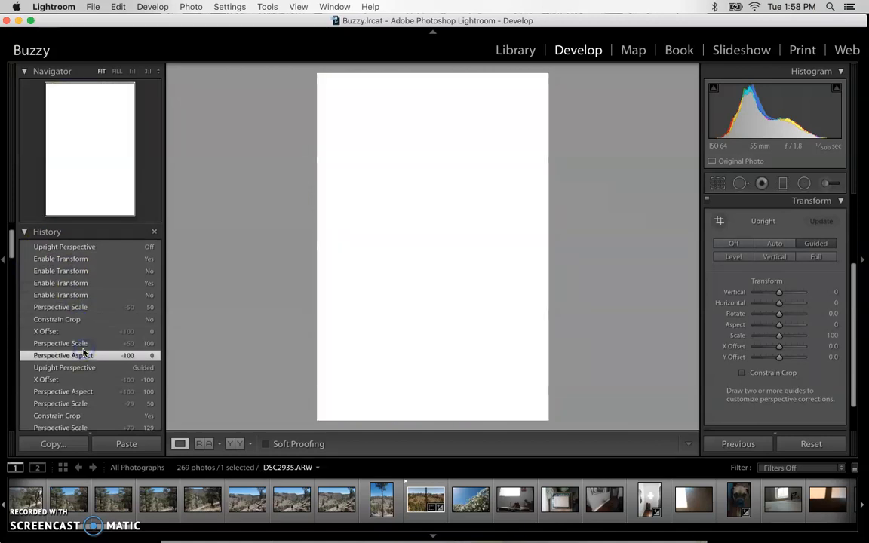
scroll(83, 353, "down", 4)
left_click(83, 352)
scroll(83, 352, "down", 5)
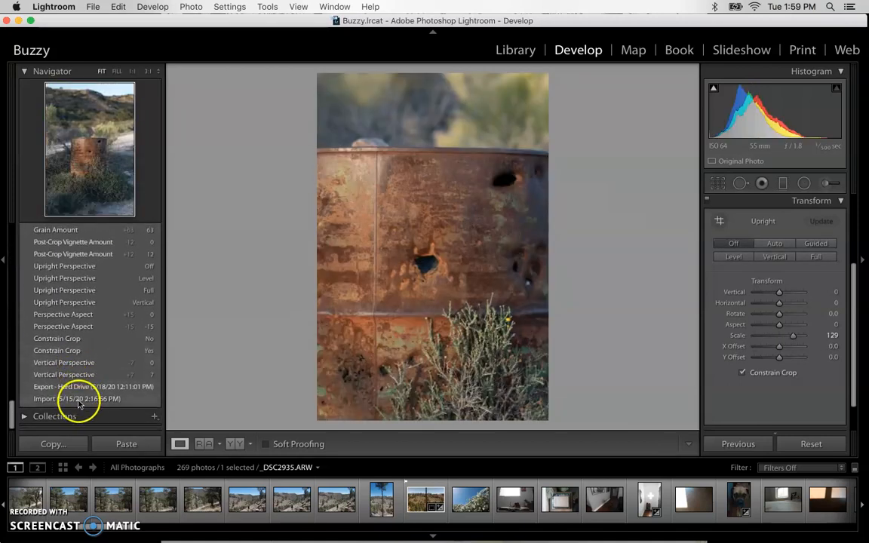
Look through the older History states and revert the photo to the Upright Perspective Auto state.
scroll(83, 333, "up", 4)
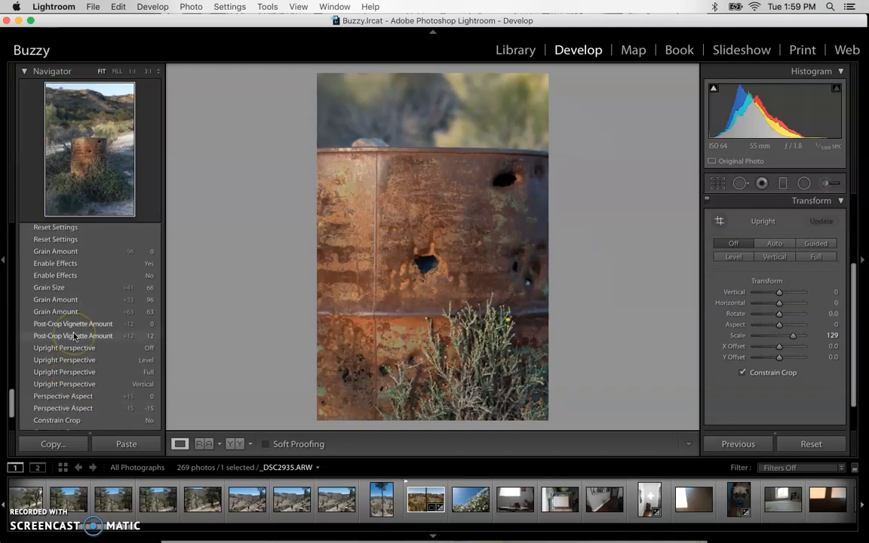
scroll(72, 332, "up", 8)
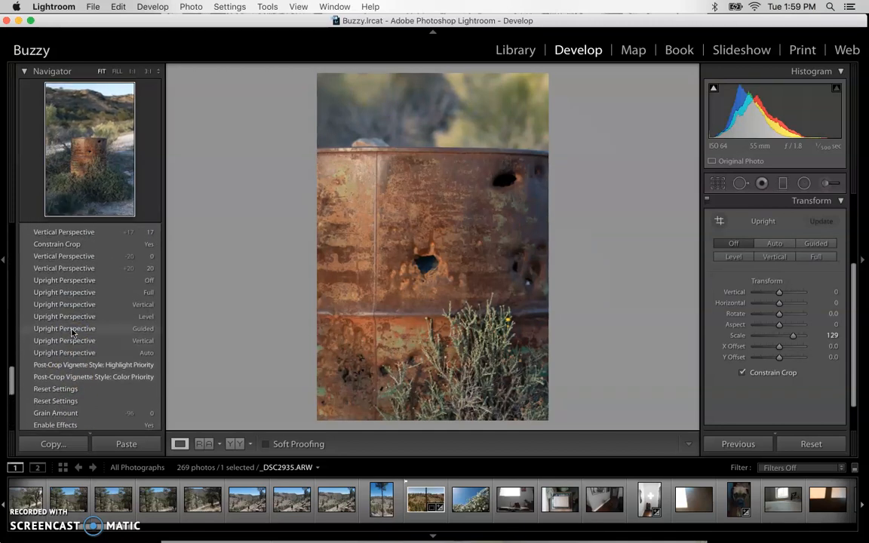
scroll(72, 332, "up", 2)
scroll(72, 332, "up", 10)
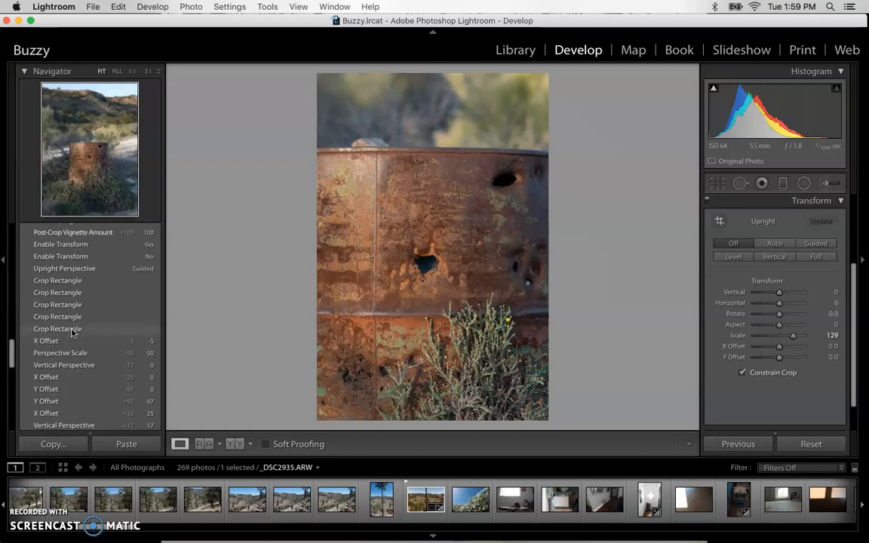
scroll(72, 332, "up", 10)
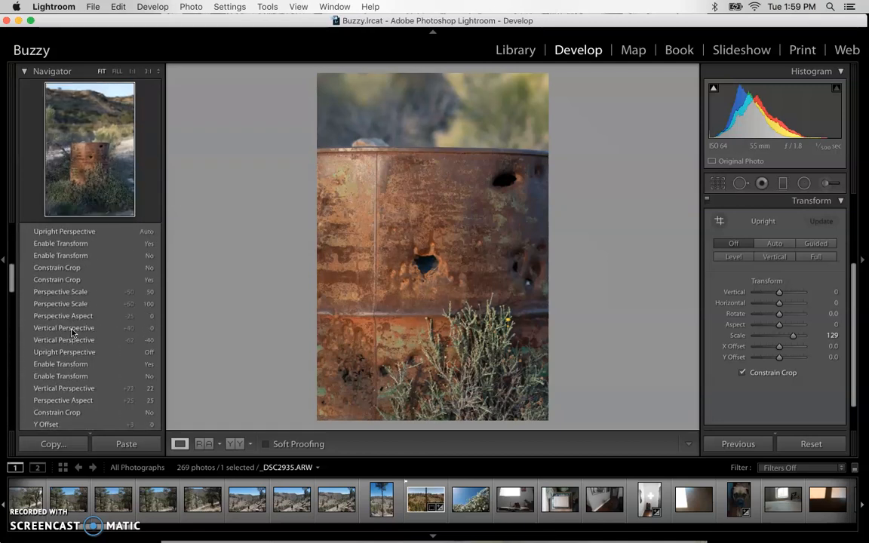
scroll(72, 332, "down", 5)
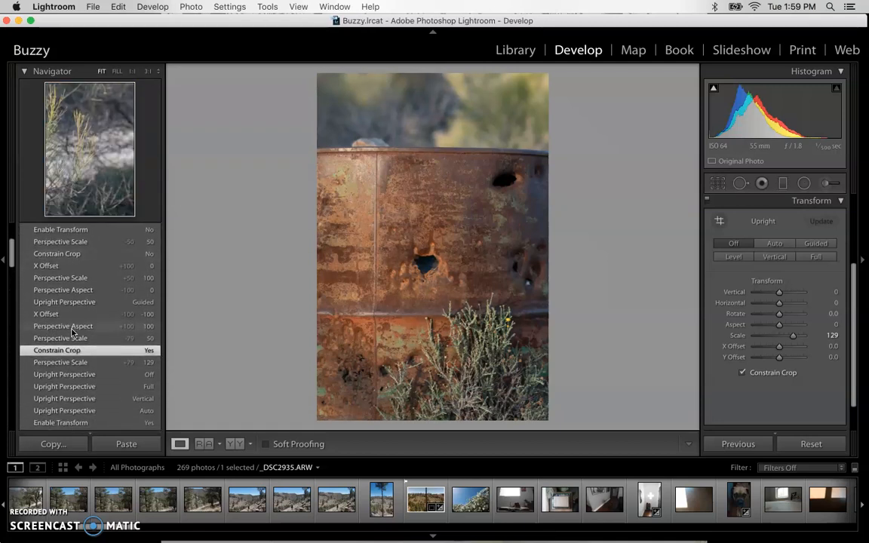
left_click(67, 375)
scroll(66, 374, "down", 4)
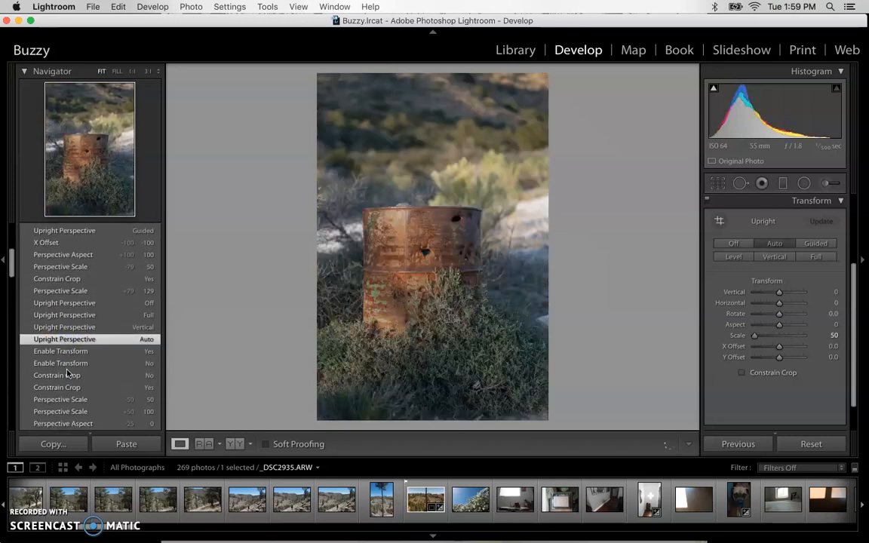
Step further back in the History to the Constrain Crop No state just before the Vertical Perspective -9 change.
left_click(66, 375)
scroll(67, 373, "down", 5)
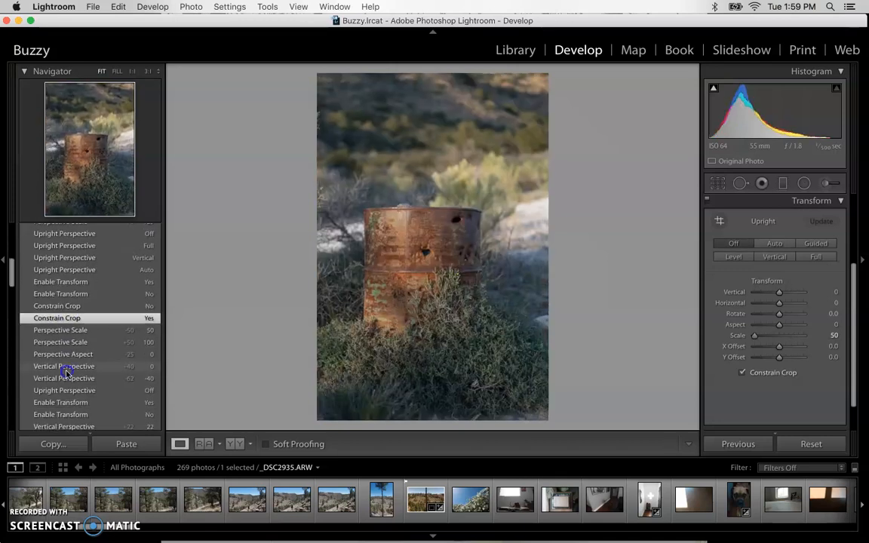
left_click(67, 369)
scroll(66, 374, "down", 4)
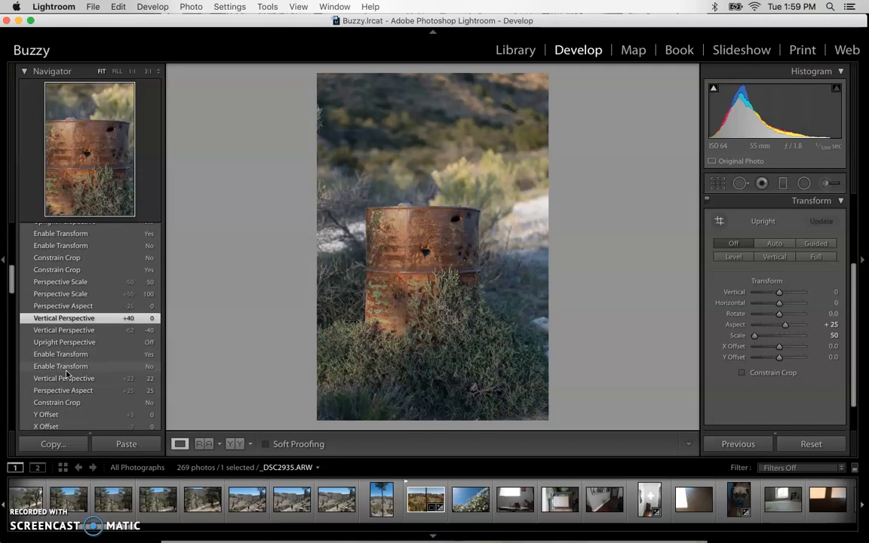
left_click(64, 367)
scroll(66, 373, "down", 8)
scroll(66, 373, "down", 8)
left_click(67, 373)
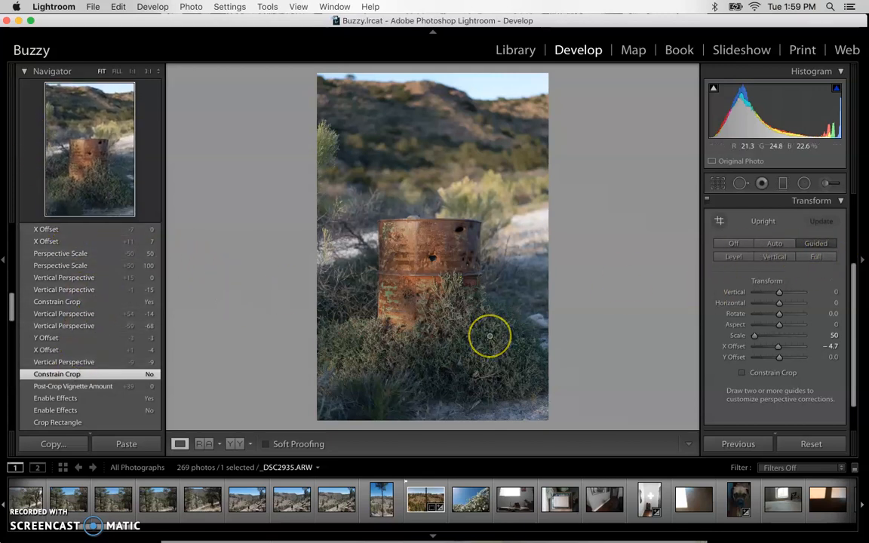
Compare the before version of the photo with its current edit.
left_click(592, 252)
key("backslash")
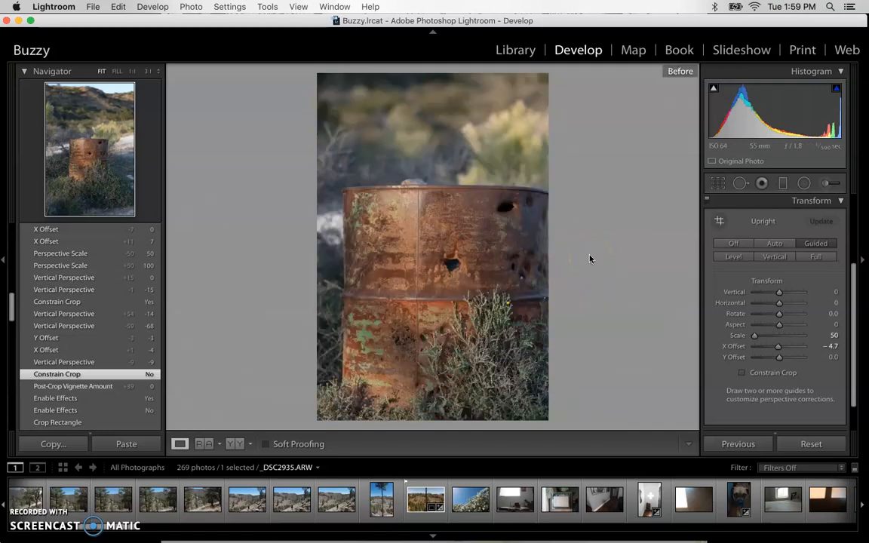
key("backslash")
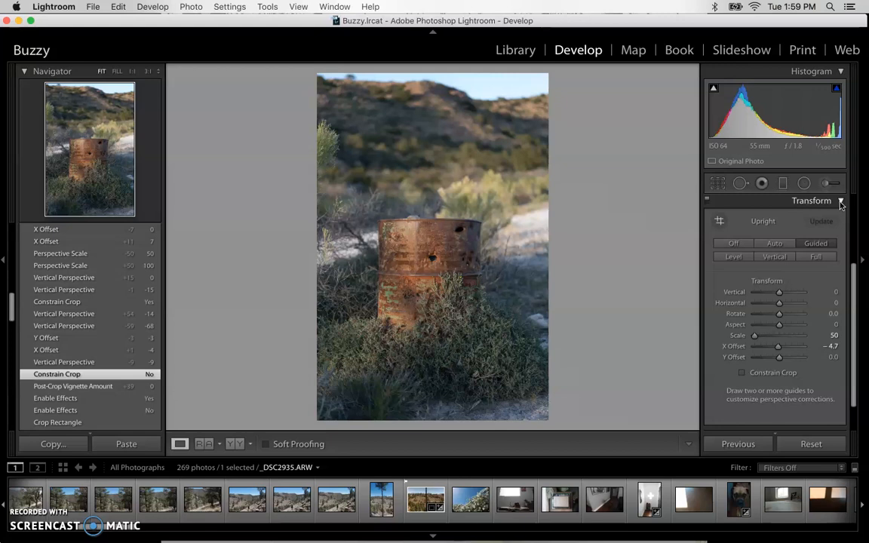
Expand the Effects settings and try the Post-Crop Vignetting Amount at -38 and at +100.
left_click(841, 203)
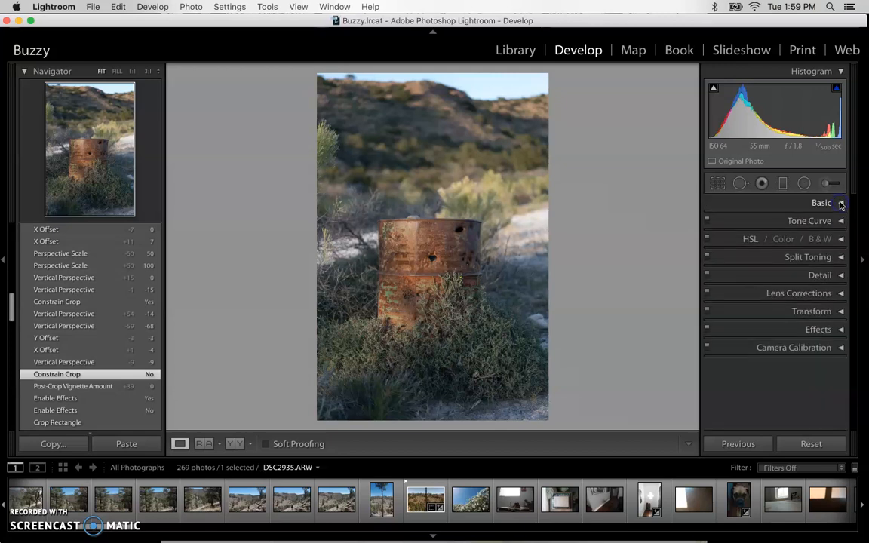
left_click(842, 329)
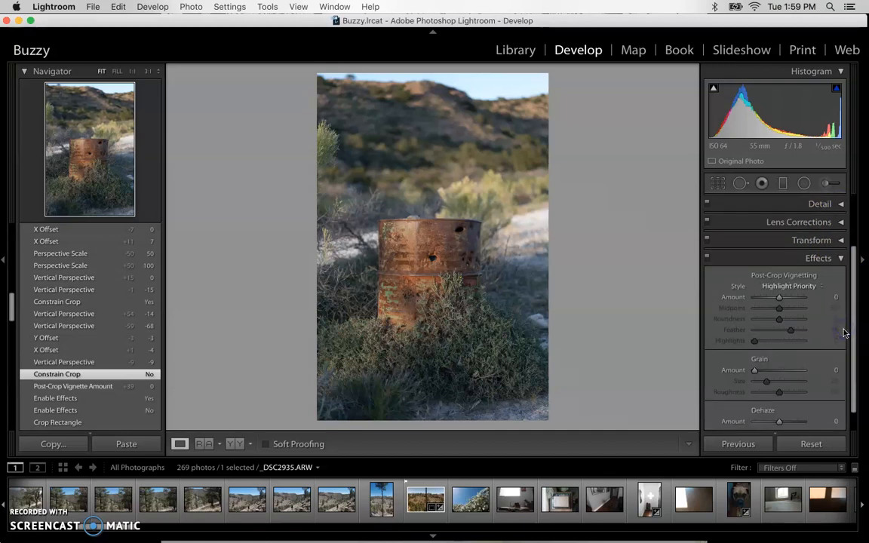
scroll(813, 331, "down", 1)
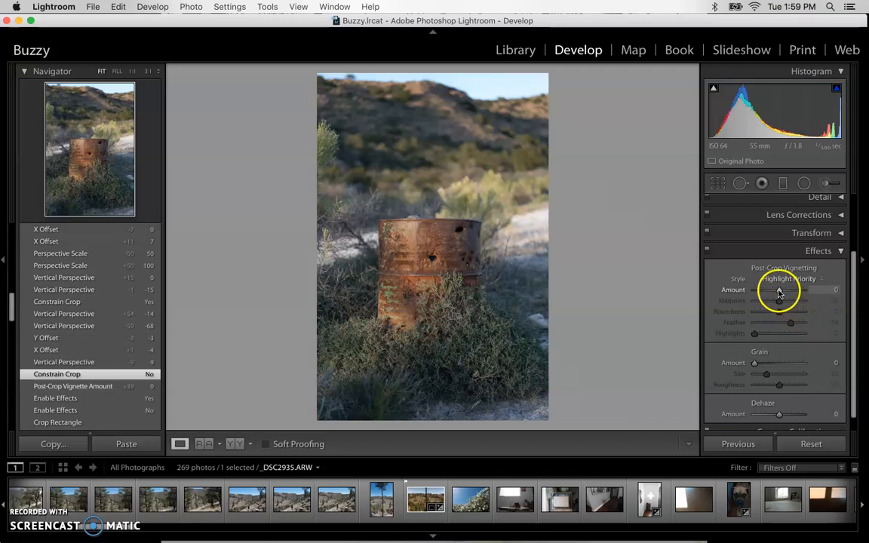
mouse_move(779, 292)
left_mouse_down()
mouse_move(789, 293)
mouse_move(769, 290)
left_mouse_up()
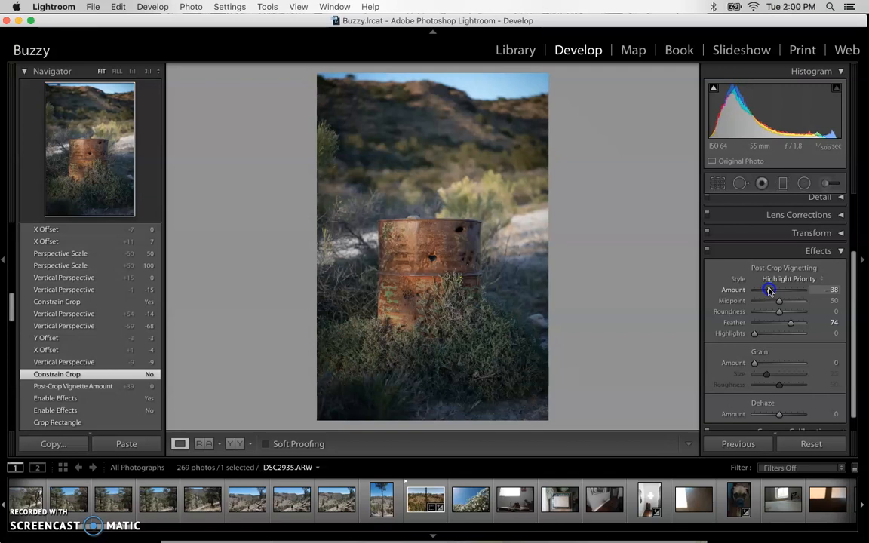
left_click_drag(770, 291, 800, 293)
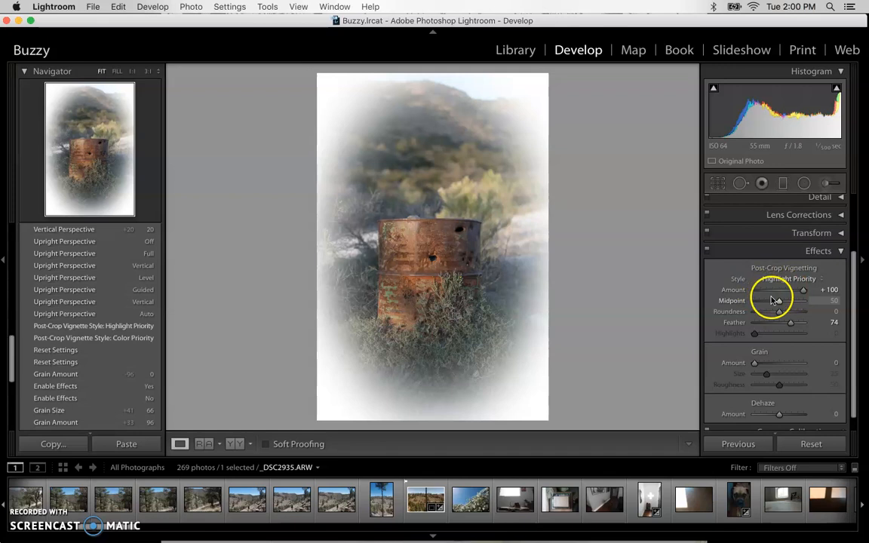
Try the vignette's Feather at 0, 97 and 0 again, and lower the vignette Amount to -100.
left_click_drag(792, 324, 730, 322)
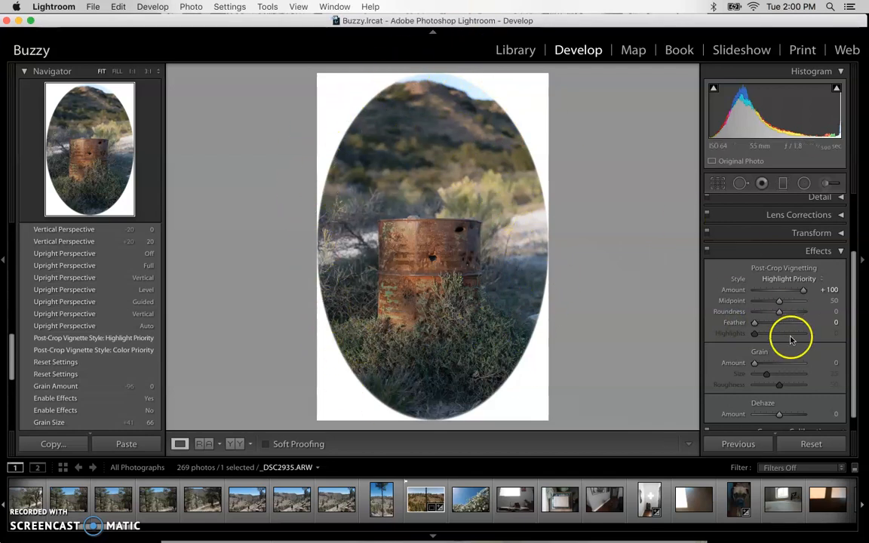
left_click_drag(754, 324, 815, 330)
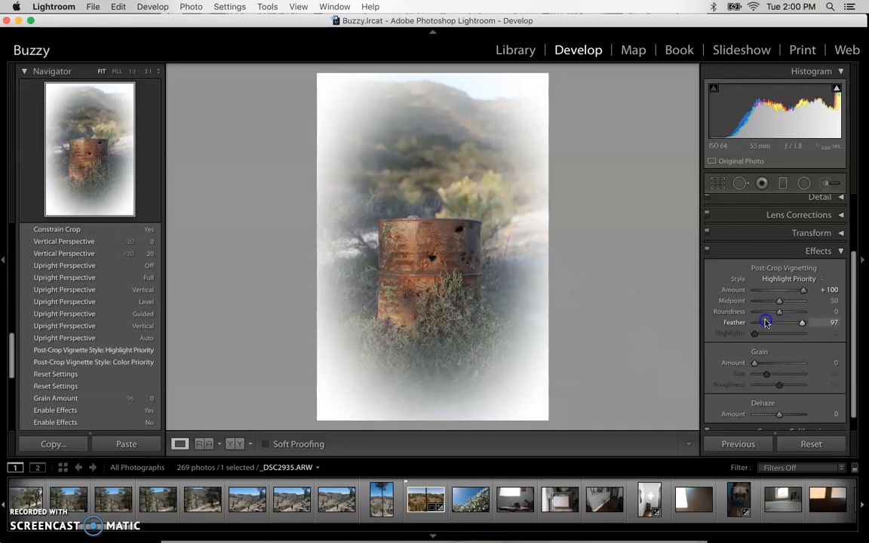
left_click_drag(765, 323, 737, 327)
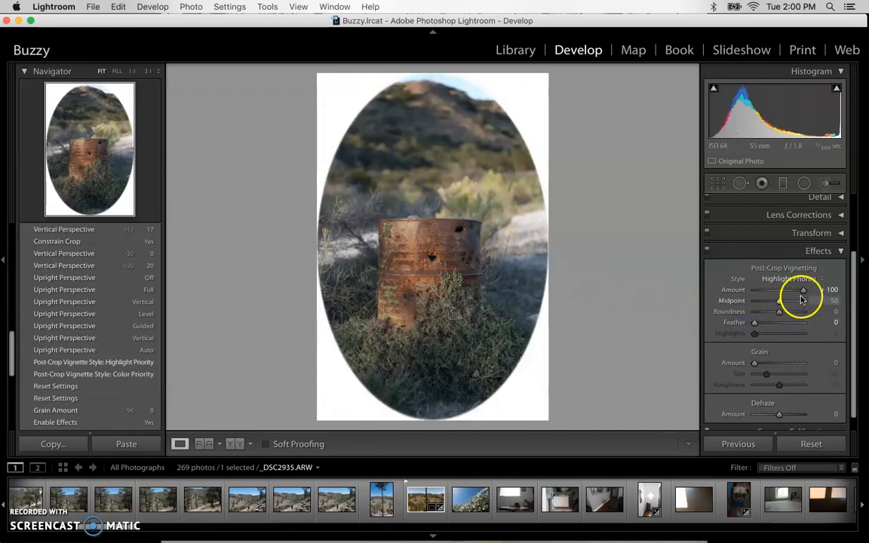
left_click_drag(804, 292, 696, 292)
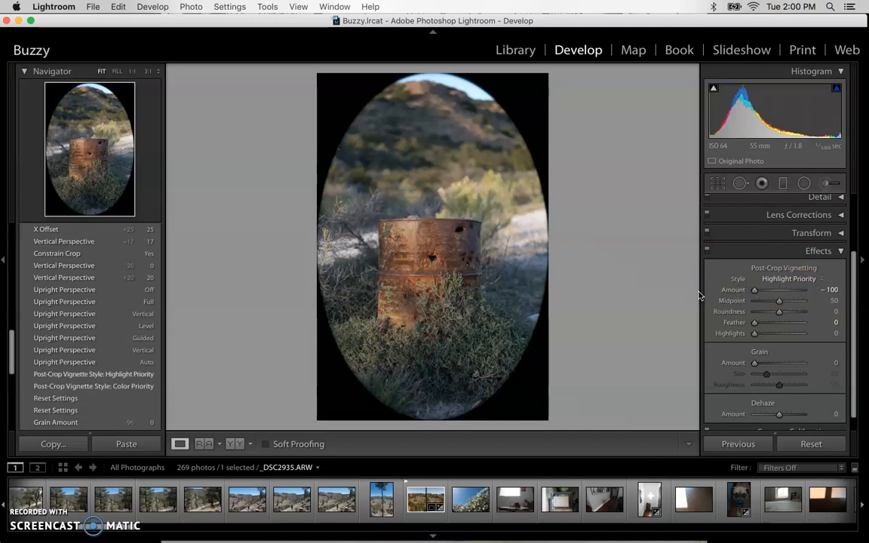
Set the vignette's Feather to 100 and Amount to -32, and compare the photo with Effects off and on.
left_click_drag(754, 290, 780, 290)
left_click_drag(755, 326, 814, 328)
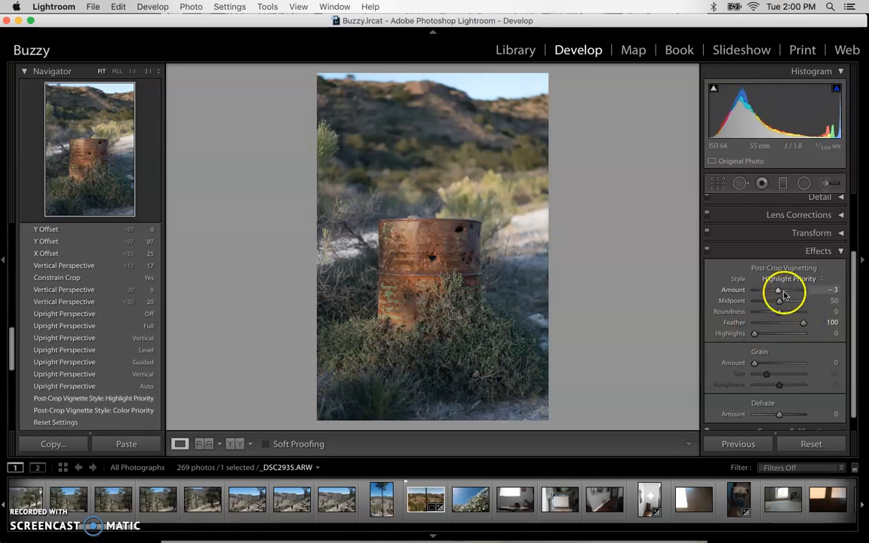
left_click_drag(778, 295, 772, 295)
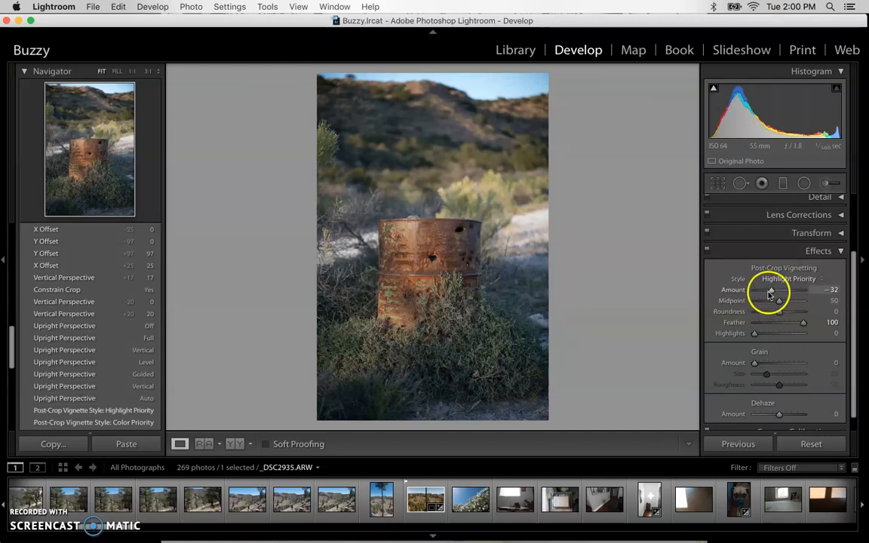
left_click(708, 251)
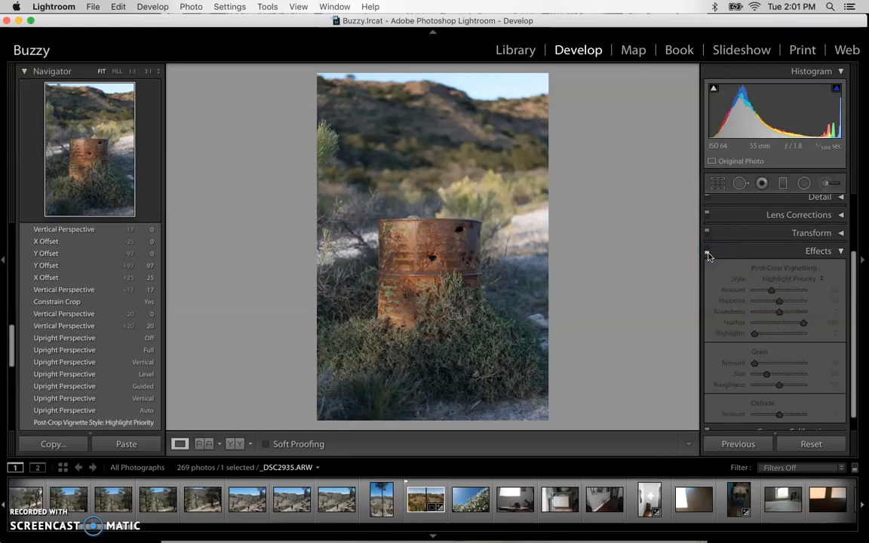
left_click(708, 251)
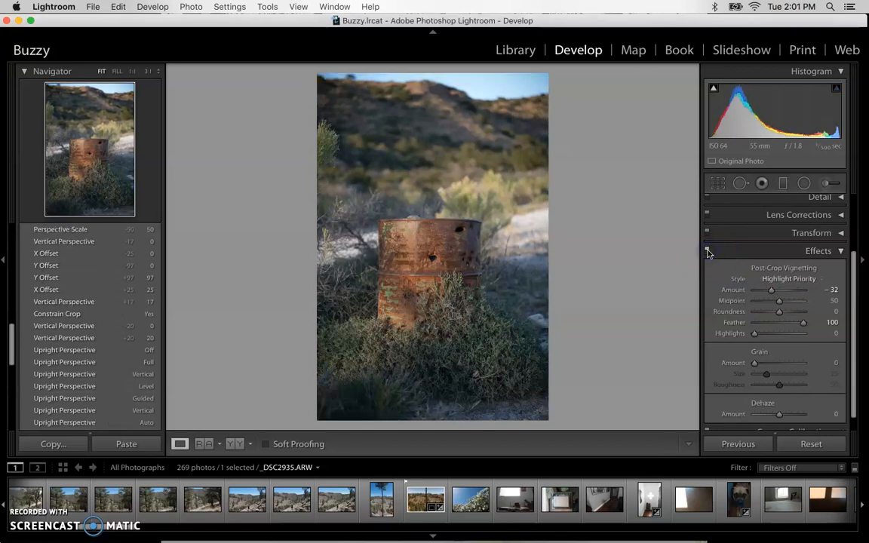
Try the vignette's Midpoint at 0 and set it to 48.
left_click(779, 302)
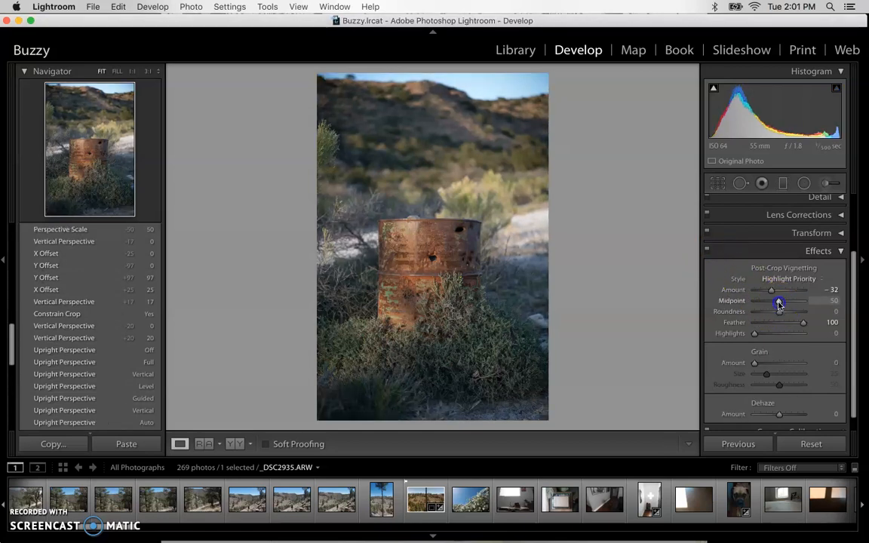
left_click_drag(800, 302, 714, 300)
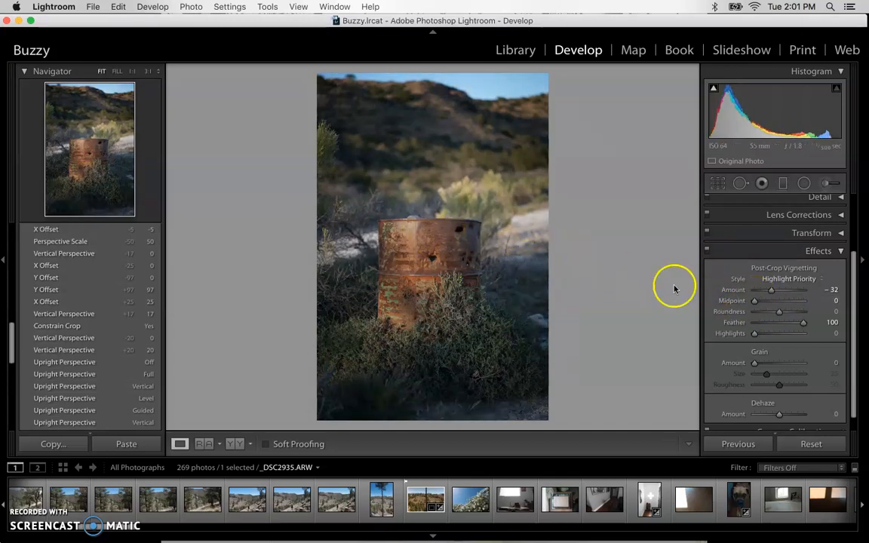
left_click_drag(767, 302, 778, 300)
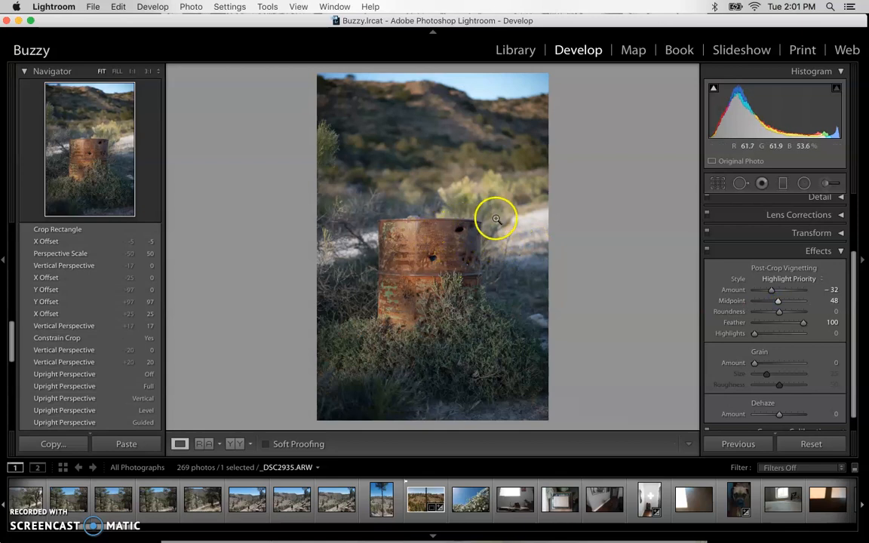
Try the vignette's Roundness at -100 with Amount +100 and Feather 0, and set Roundness to -45 with Midpoint 0.
left_click_drag(778, 313, 832, 311)
left_click_drag(779, 315, 748, 316)
left_click(790, 312)
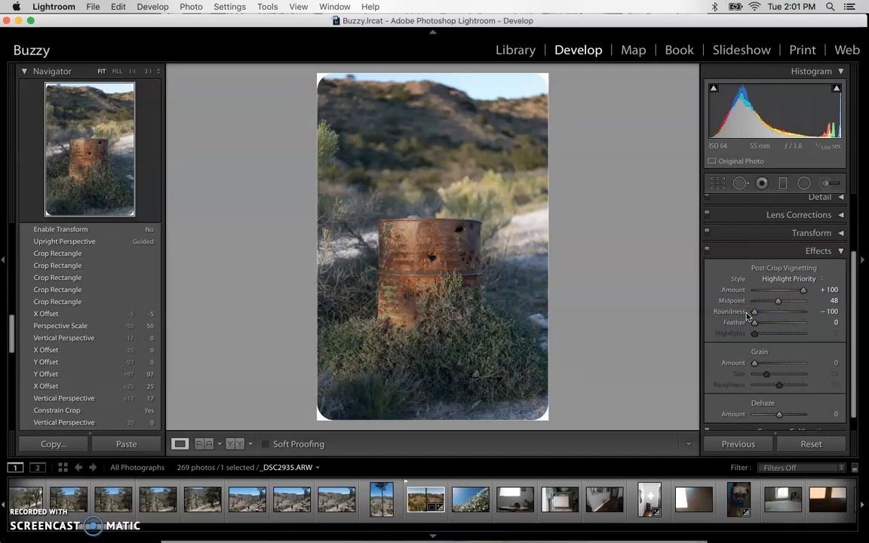
left_click_drag(755, 316, 724, 311)
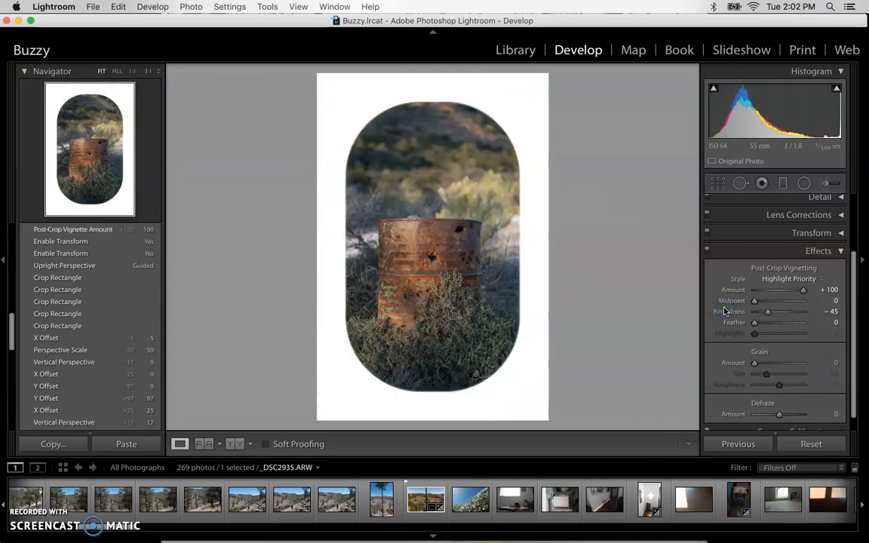
Reset the vignette Amount, set Amount -28, Midpoint 61 and Feather 70, and compare the photo with Effects off and on.
double_click(733, 291)
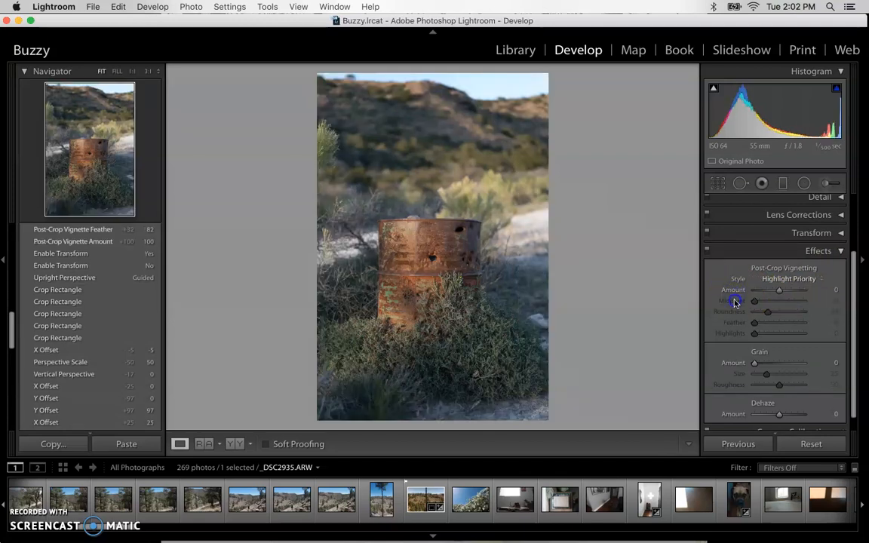
mouse_move(780, 293)
left_mouse_down()
mouse_move(764, 292)
mouse_move(778, 292)
mouse_move(767, 302)
mouse_move(786, 301)
mouse_move(789, 323)
mouse_move(772, 295)
left_mouse_up()
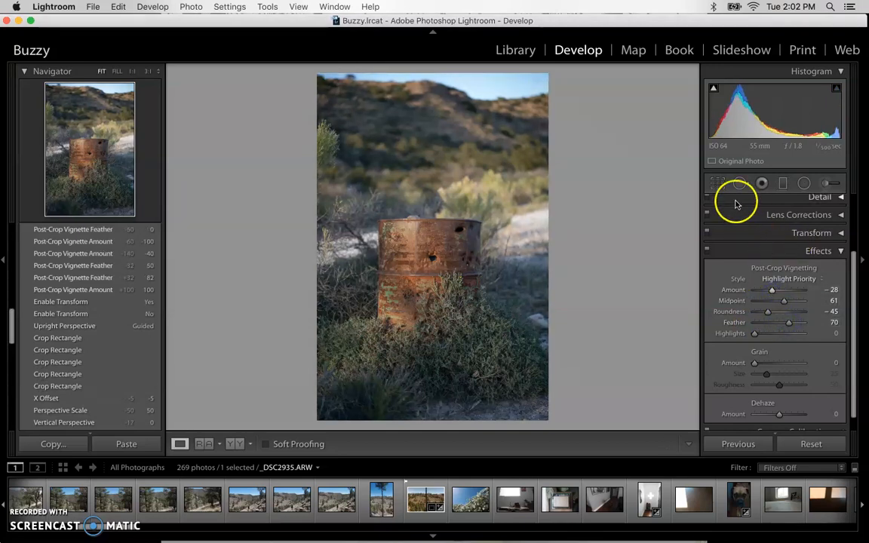
left_click(707, 251)
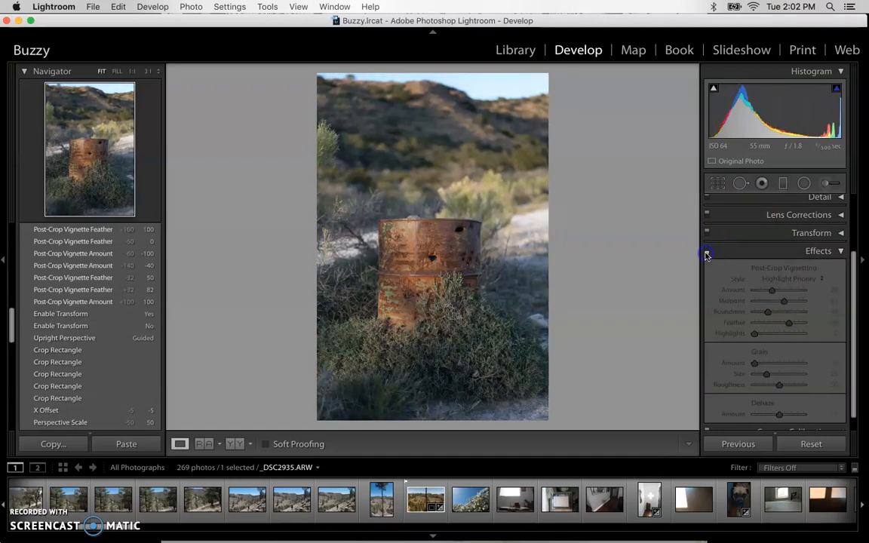
left_click(707, 251)
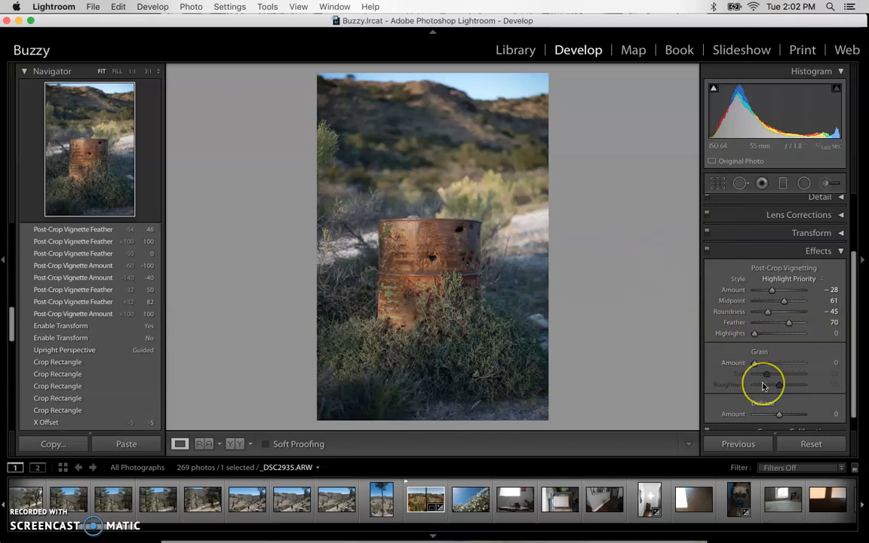
Set the Grain Amount to 98 and compare the barrel at 1:1 with Effects off and on.
scroll(763, 383, "down", 1)
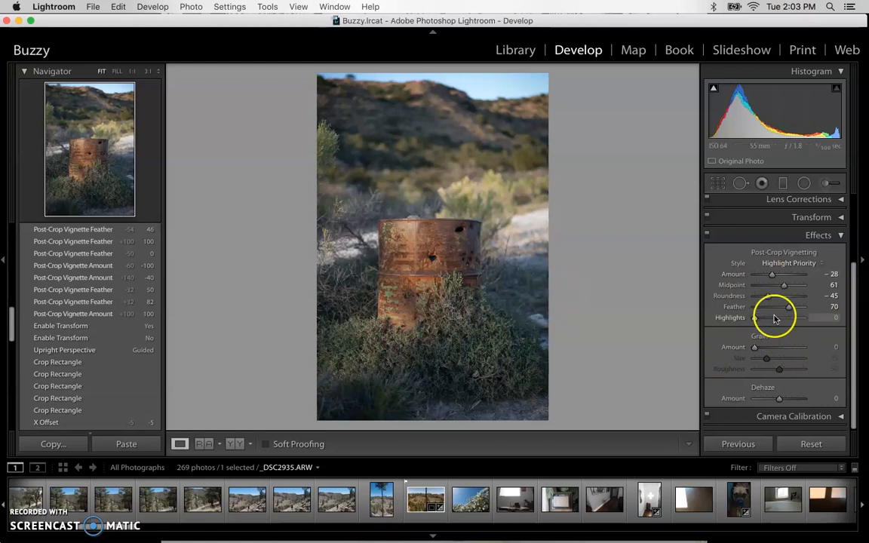
left_click_drag(754, 348, 802, 346)
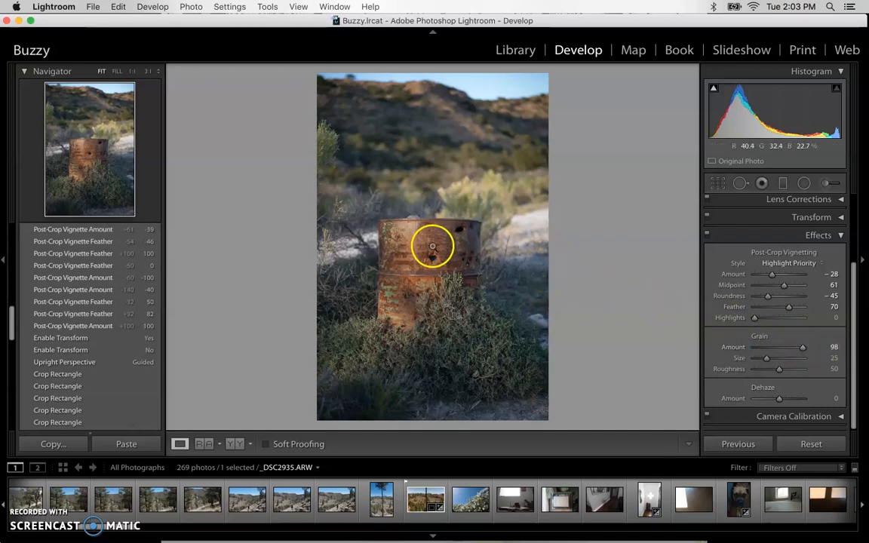
left_click(433, 246)
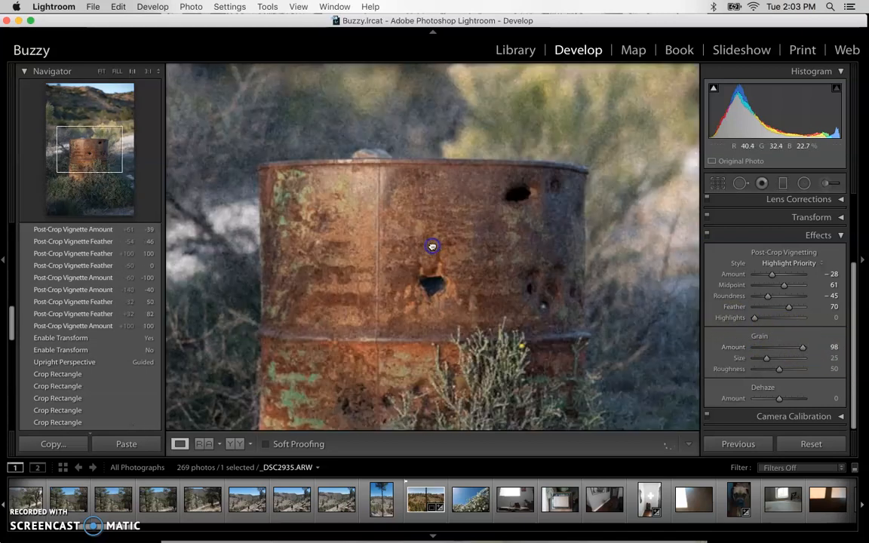
left_click(708, 236)
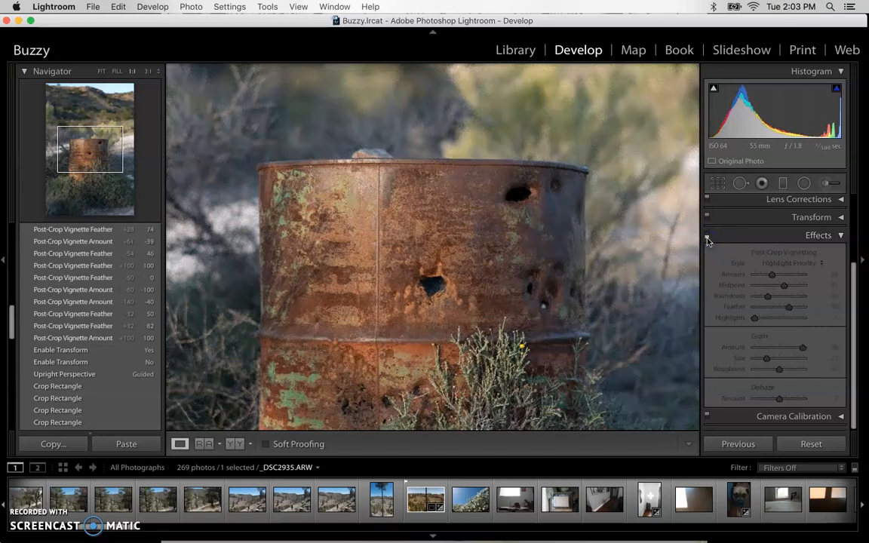
left_click(707, 237)
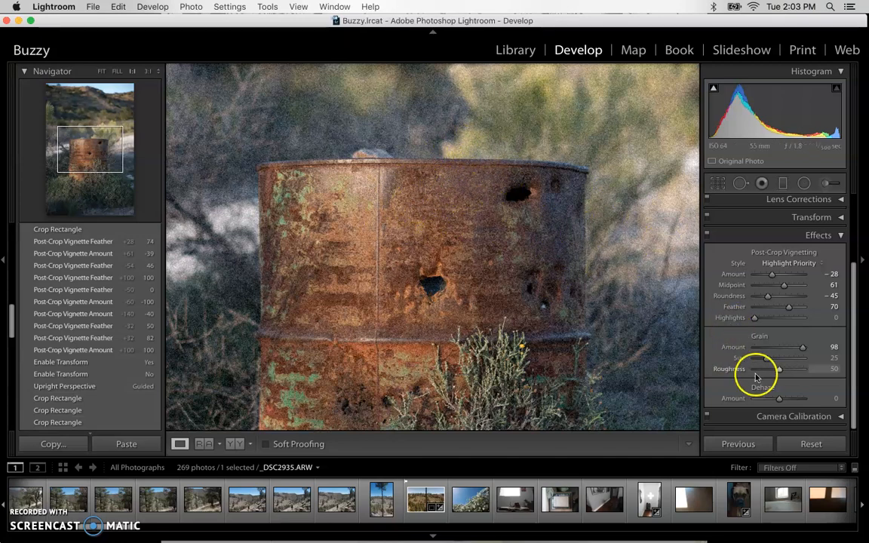
Try Grain Amount 62 with Size 98, and compare the barrel with Effects off and on.
left_click(779, 347)
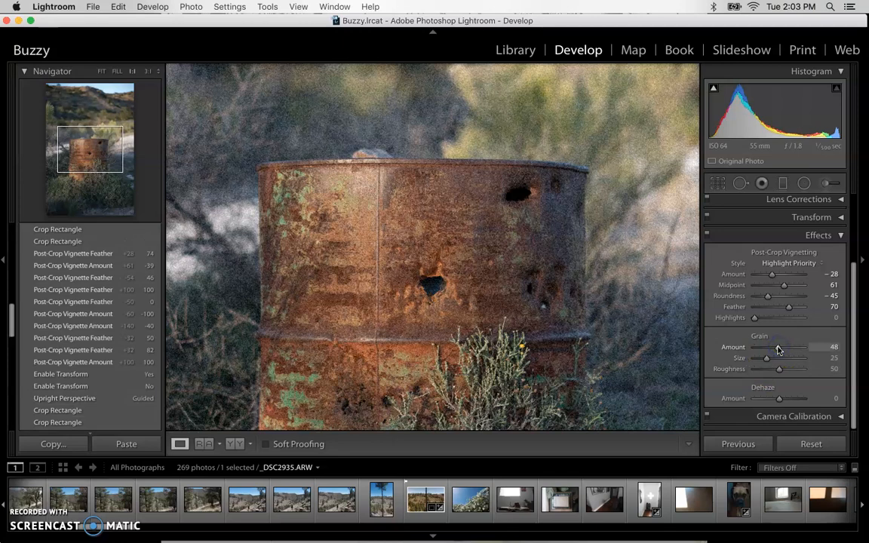
left_click_drag(777, 351, 784, 348)
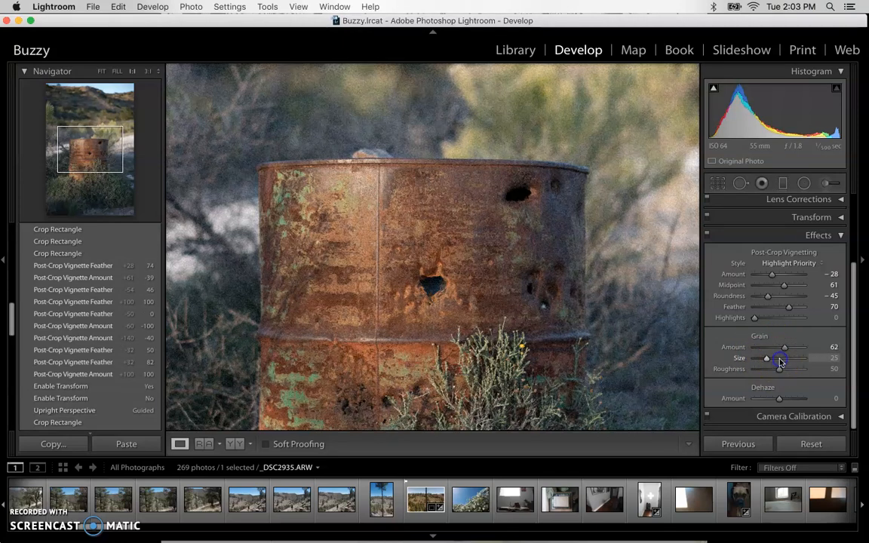
left_click(807, 359)
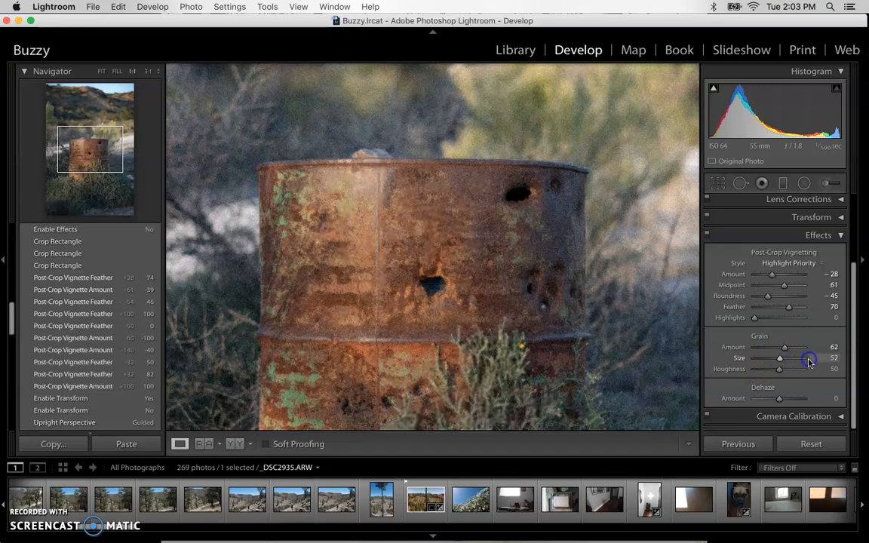
left_click_drag(781, 359, 802, 359)
left_click(782, 360)
left_click(708, 237)
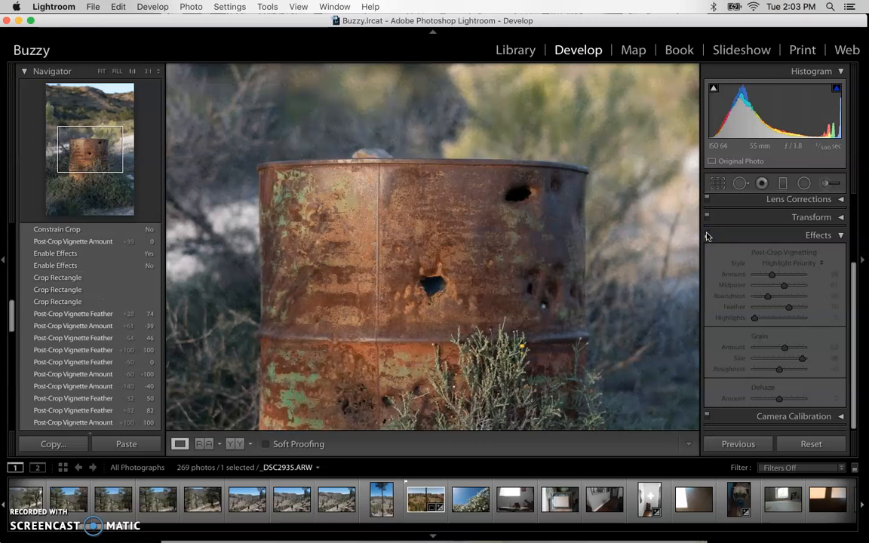
left_click(707, 235)
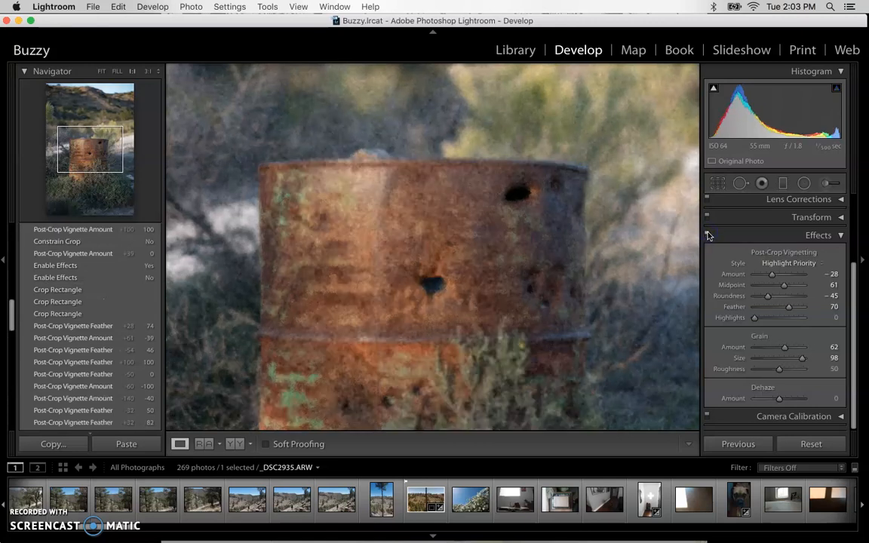
Set the Grain to Size 29, Amount 41 and Roughness 94.
left_click(768, 358)
left_click(769, 347)
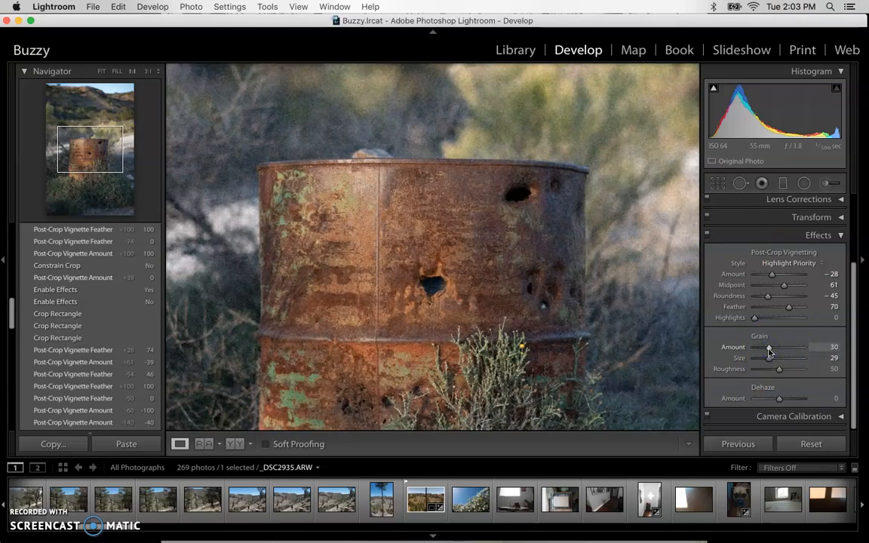
left_click_drag(768, 351, 773, 351)
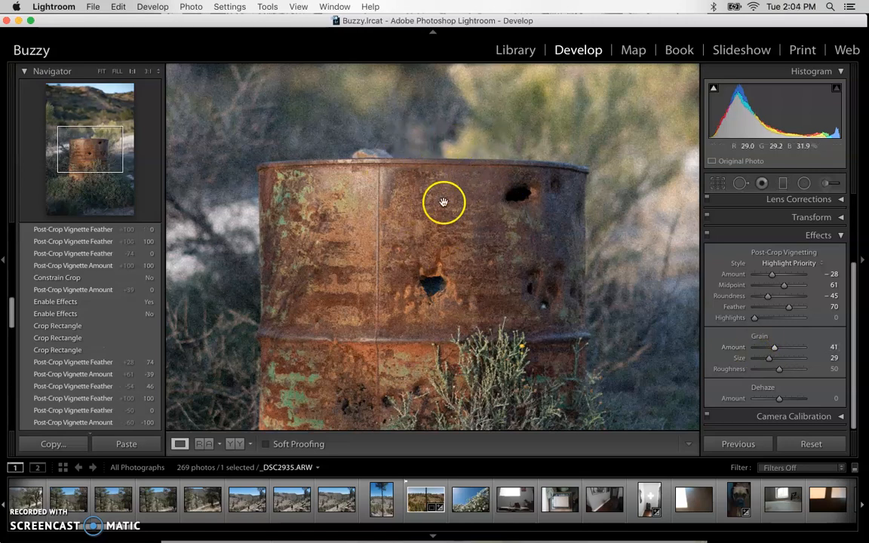
left_click(781, 372)
left_click_drag(800, 377, 778, 357)
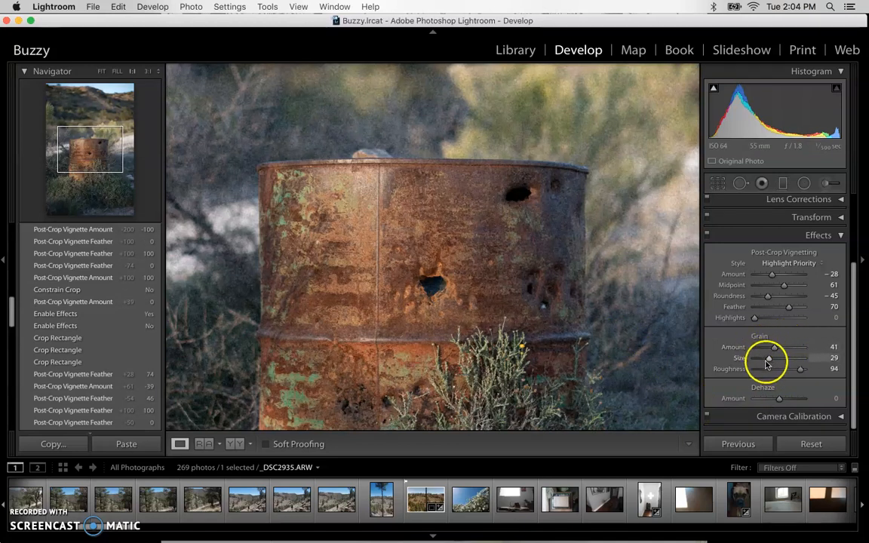
Set the Grain Roughness to 56 and compare the whole photo with Effects off and on.
left_click(756, 371)
left_click_drag(764, 374, 783, 370)
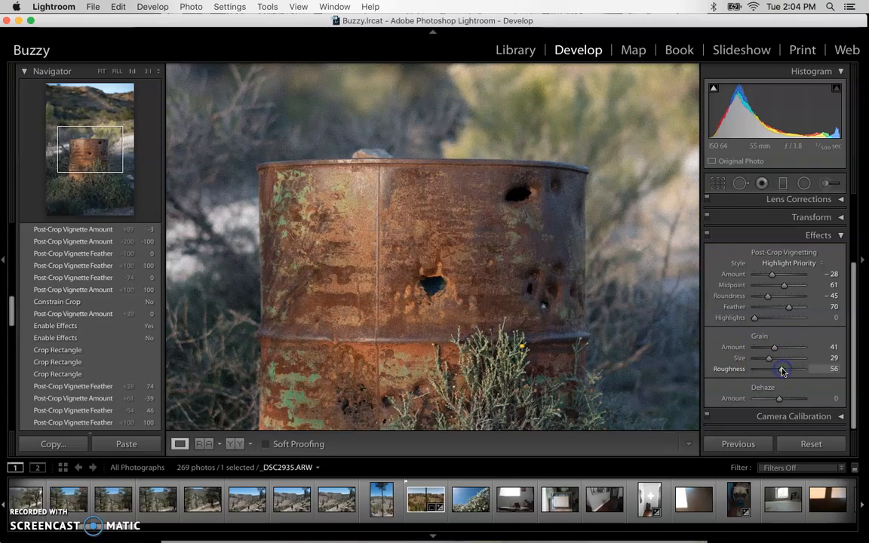
left_click(435, 223)
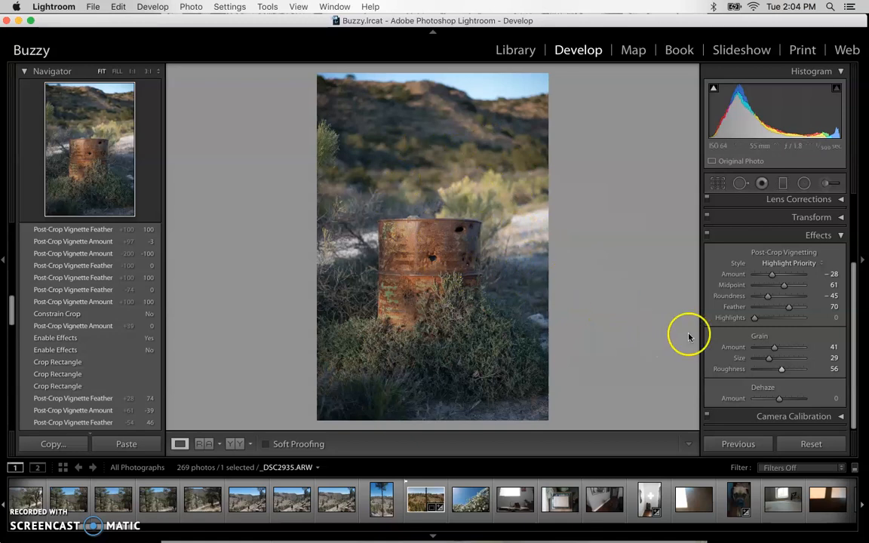
left_click(706, 236)
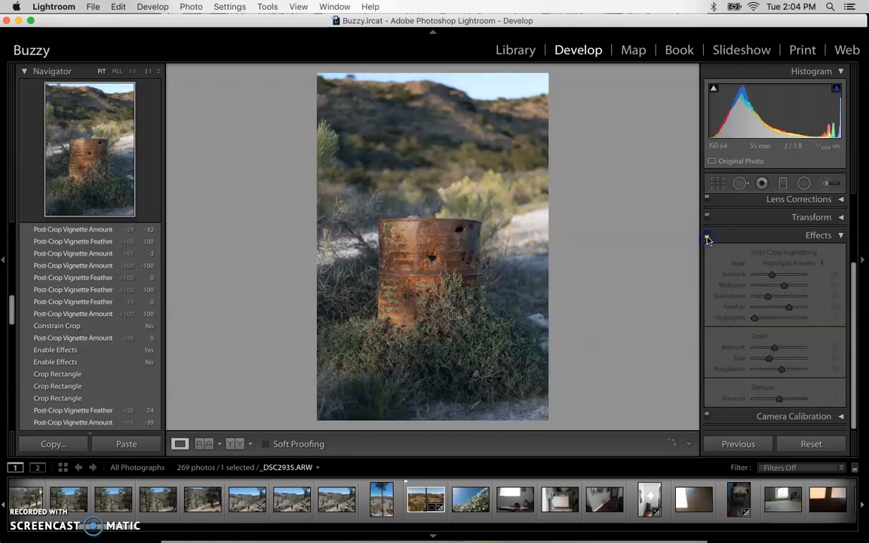
left_click(707, 236)
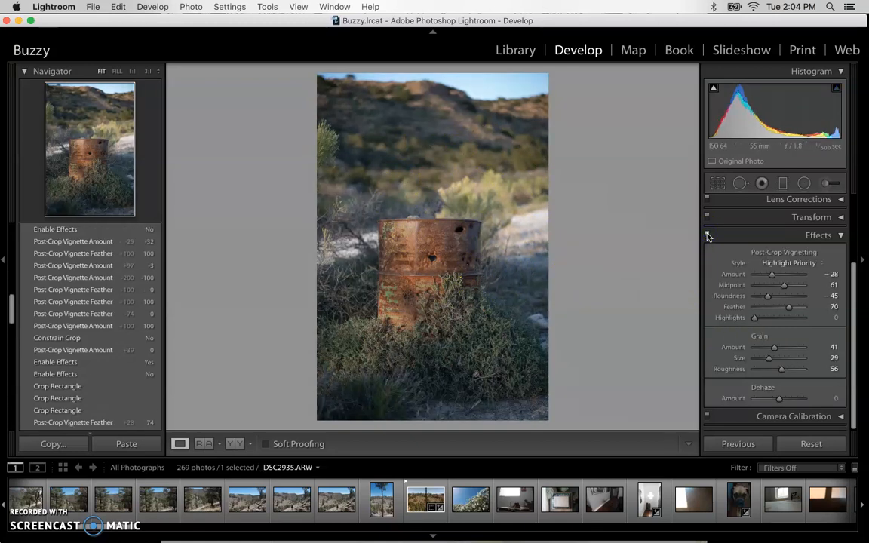
Examine the grain on the barrel at 1:1 with Effects off and on.
left_click(355, 237)
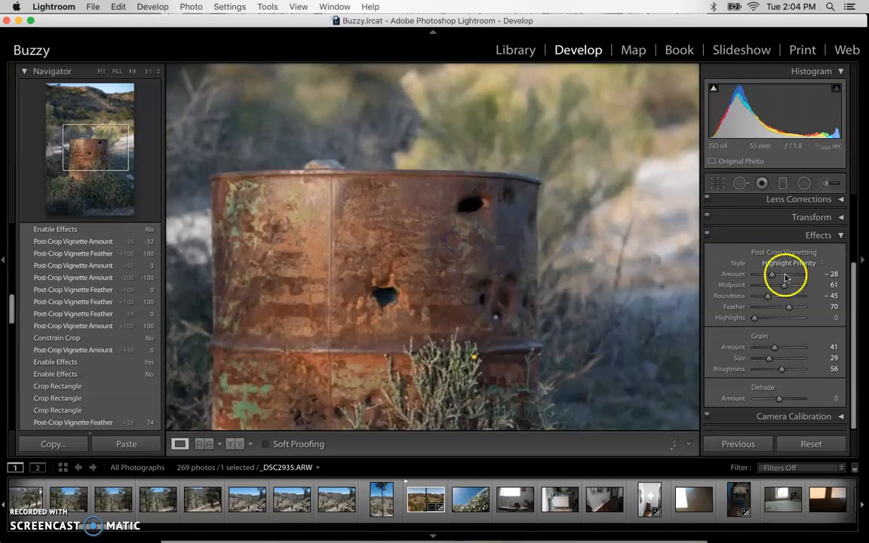
left_click(708, 236)
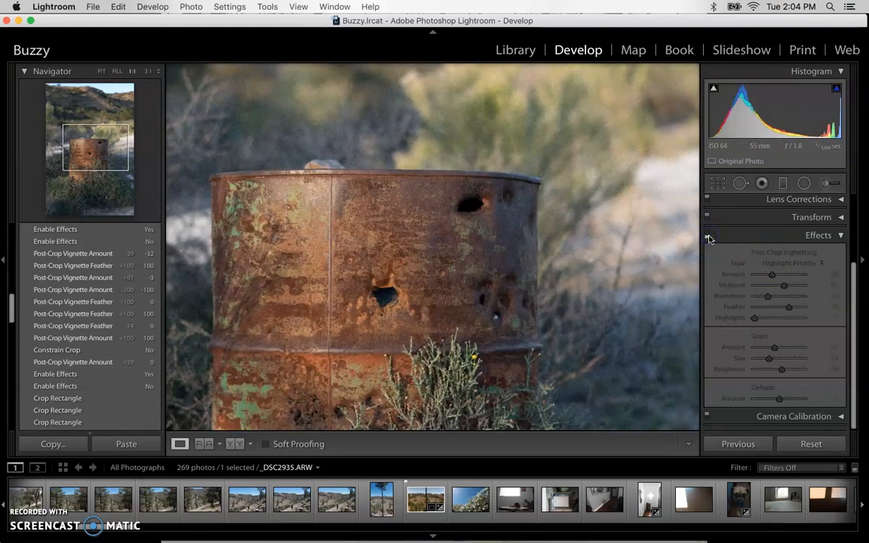
left_click(708, 236)
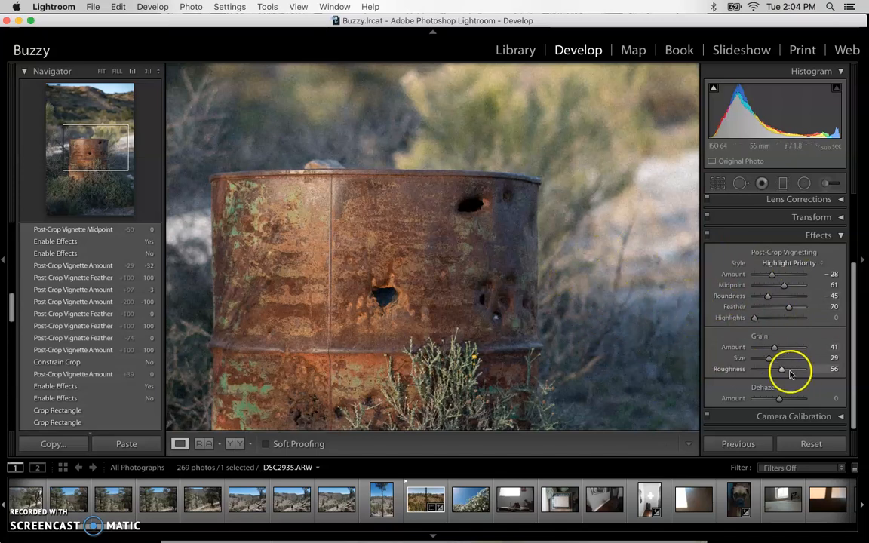
Try Dehaze Amounts of +42 and -21 on the whole photo, comparing the latter with Effects off and on.
left_click(432, 284)
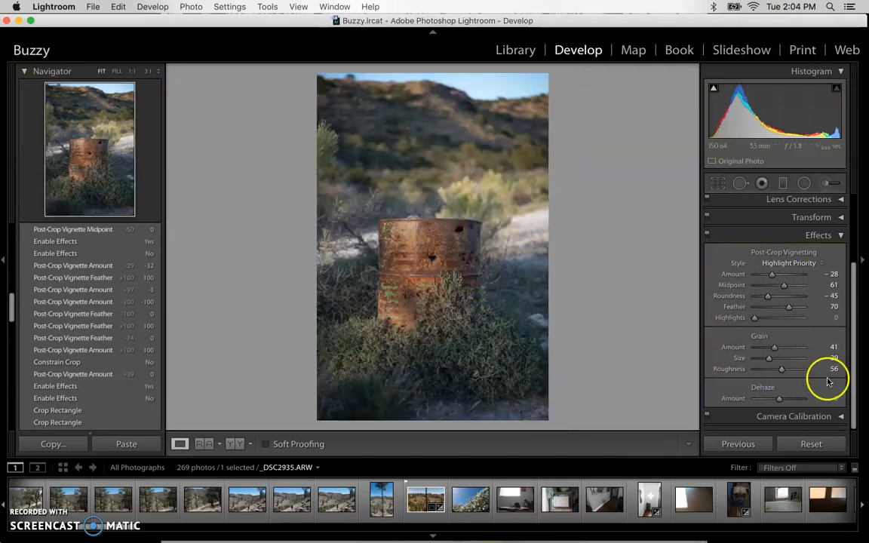
mouse_move(780, 399)
left_mouse_down()
mouse_move(811, 398)
mouse_move(775, 400)
mouse_move(791, 400)
left_mouse_up()
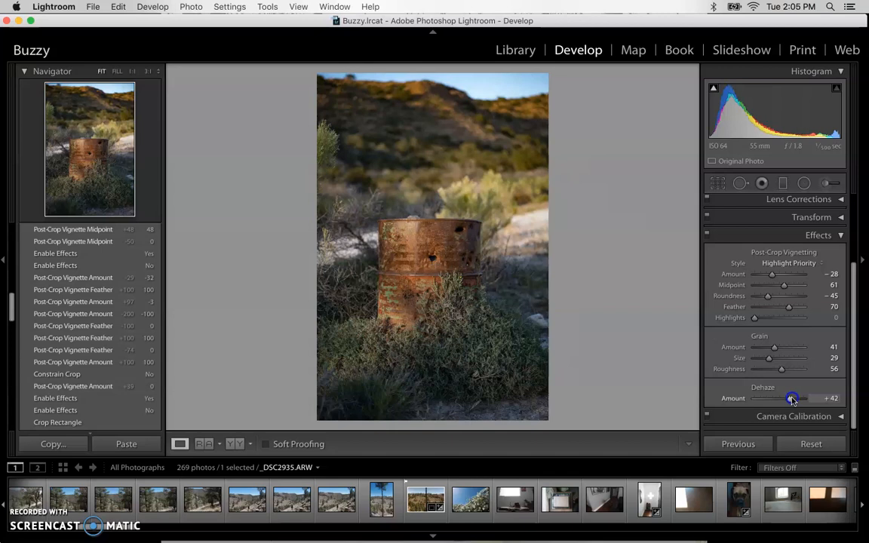
mouse_move(792, 400)
left_mouse_down()
mouse_move(760, 402)
mouse_move(776, 401)
left_mouse_up()
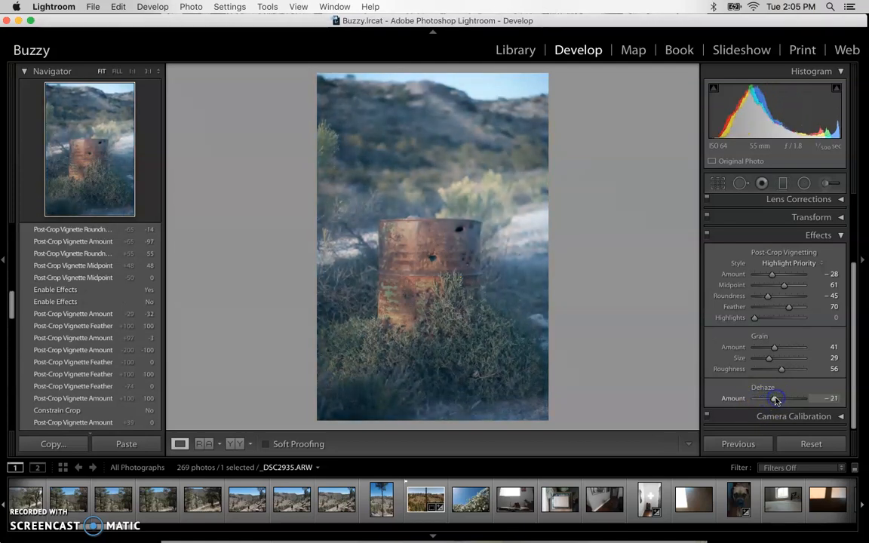
left_click(707, 236)
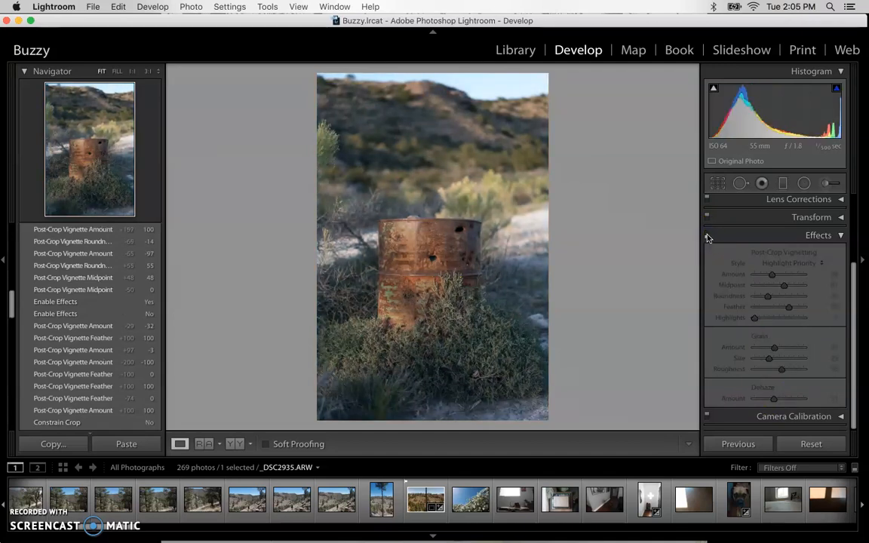
left_click(708, 237)
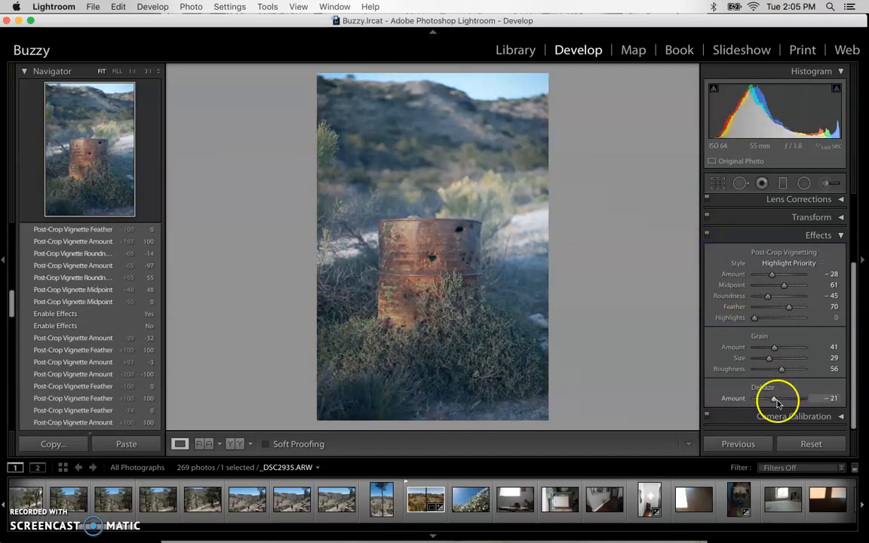
Reduce the haze to a Dehaze Amount of -2 and switch Effects off to compare the photo.
mouse_move(775, 399)
left_mouse_down()
mouse_move(763, 401)
mouse_move(778, 403)
left_mouse_up()
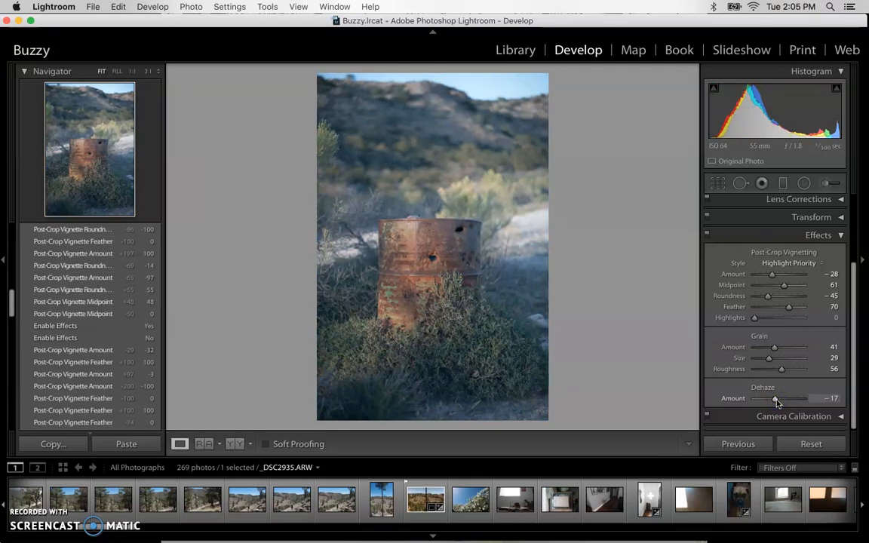
mouse_move(772, 401)
left_mouse_down()
mouse_move(795, 400)
mouse_move(765, 401)
mouse_move(780, 398)
left_mouse_up()
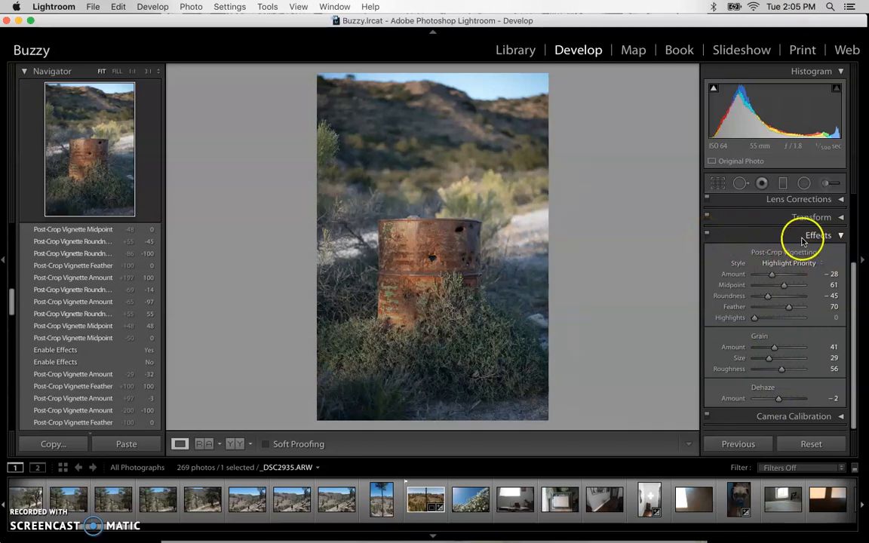
left_click(707, 238)
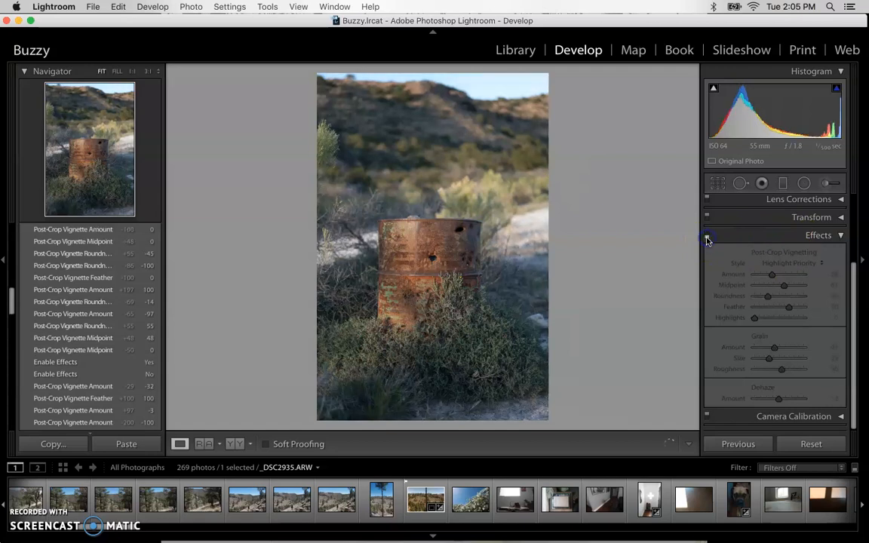